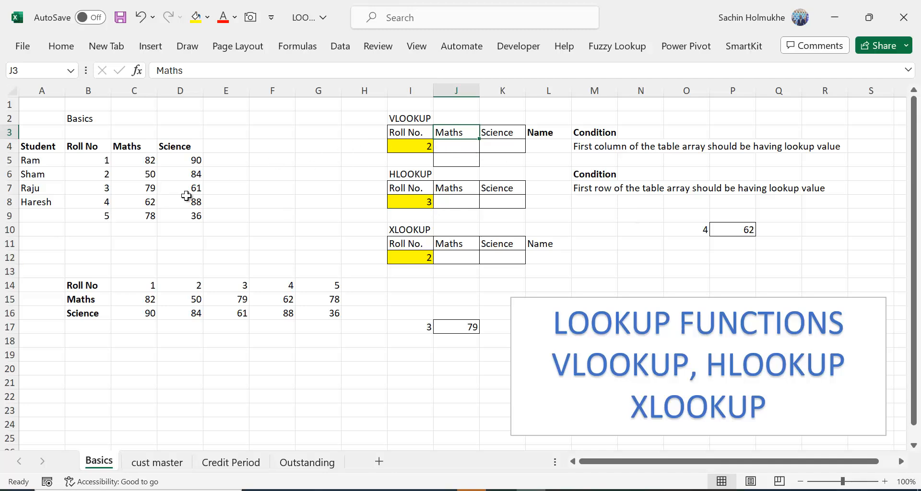
pyautogui.click(270, 174)
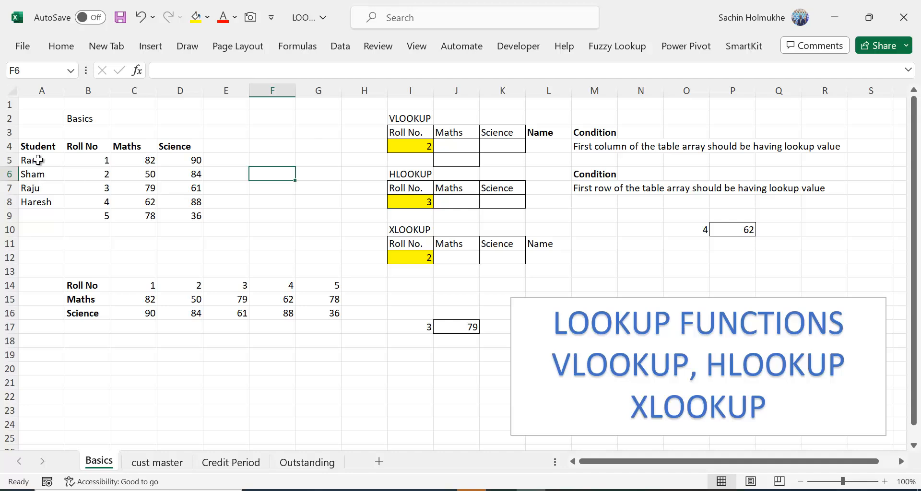
pyautogui.moveTo(39, 147); pyautogui.dragTo(181, 230)
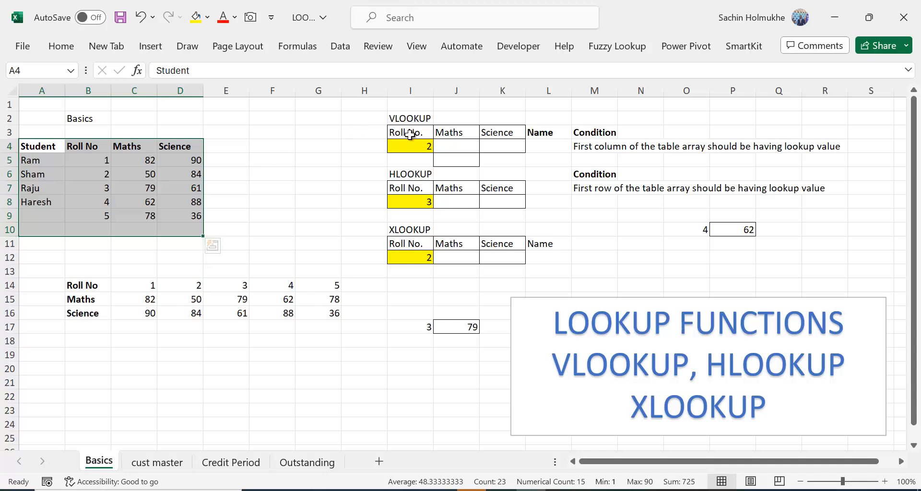
pyautogui.click(463, 148)
pyautogui.click(408, 145)
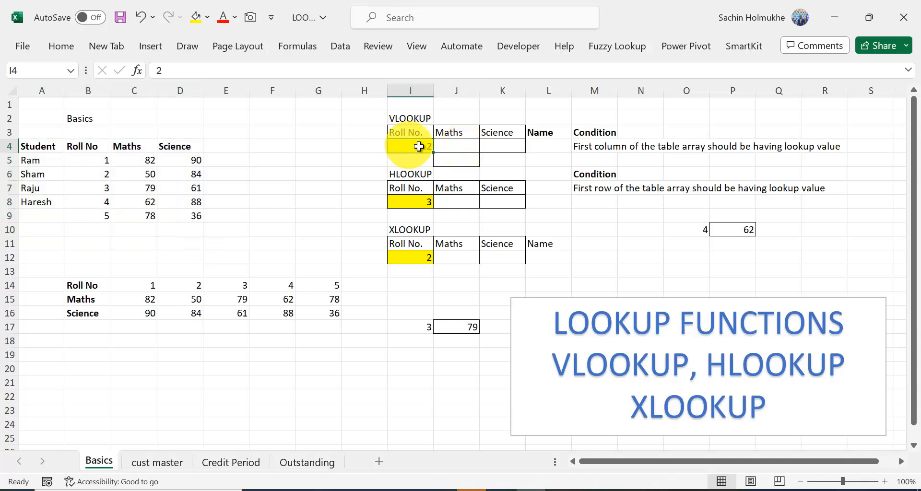
# Begin a VLOOKUP formula in J4 under Maths, using the roll number in I4 as the lookup value
pyautogui.click(448, 146)
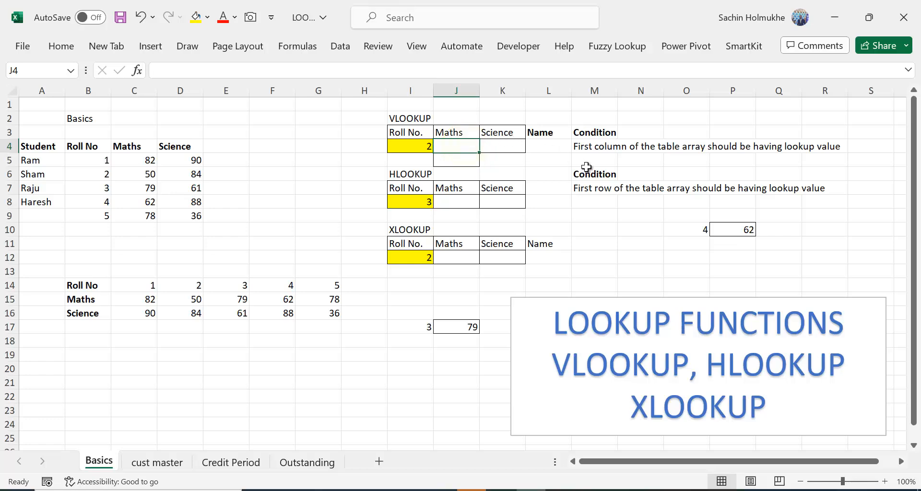
pyautogui.write('=VLOO')
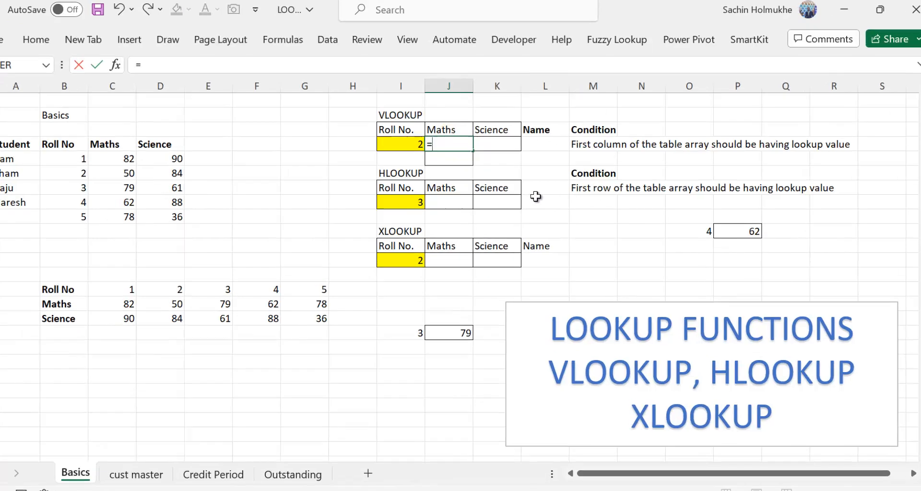
pyautogui.write('KUP(')
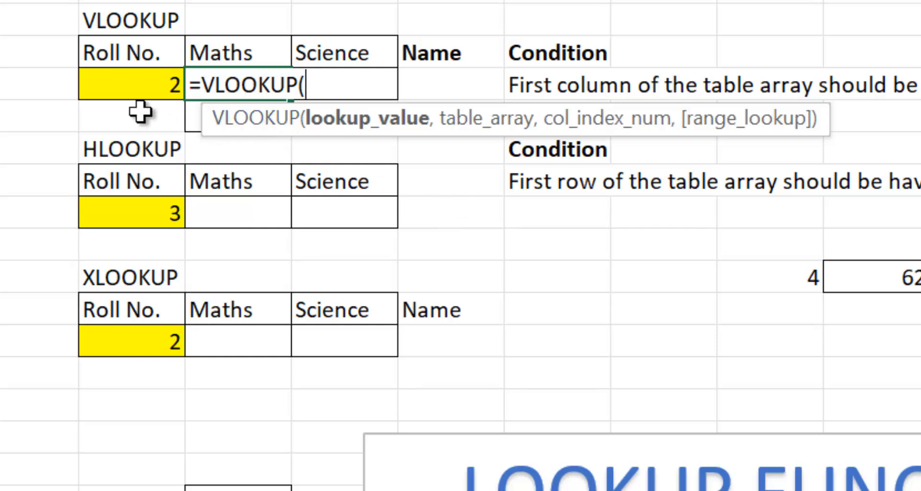
pyautogui.click(138, 85)
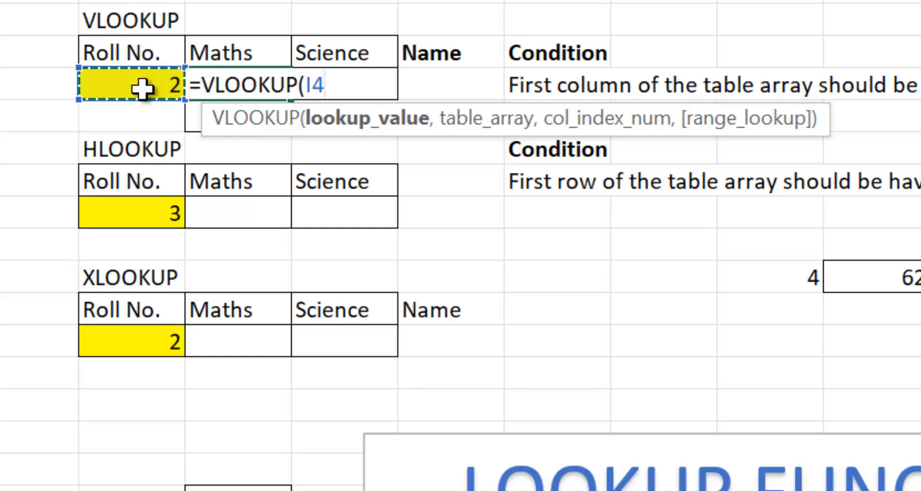
pyautogui.write(',')
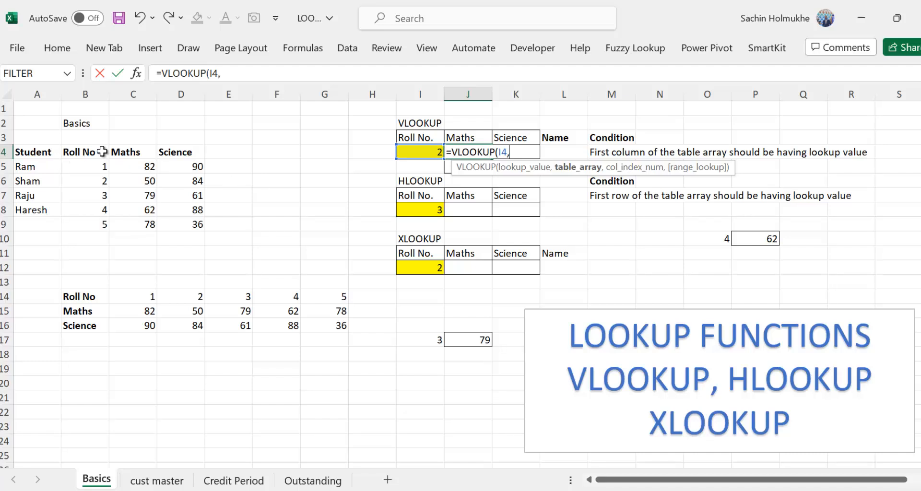
pyautogui.click(26, 139)
pyautogui.moveTo(36, 194); pyautogui.dragTo(226, 289)
pyautogui.moveTo(37, 113); pyautogui.dragTo(185, 284)
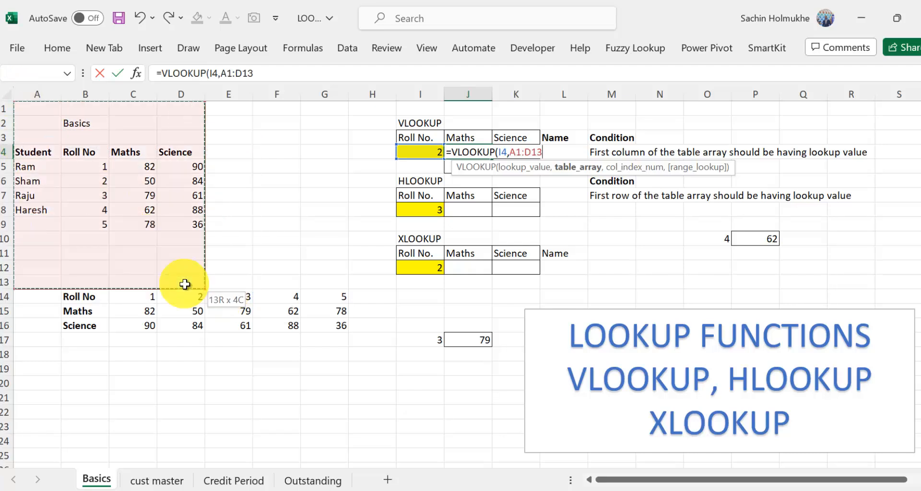
pyautogui.click(249, 182)
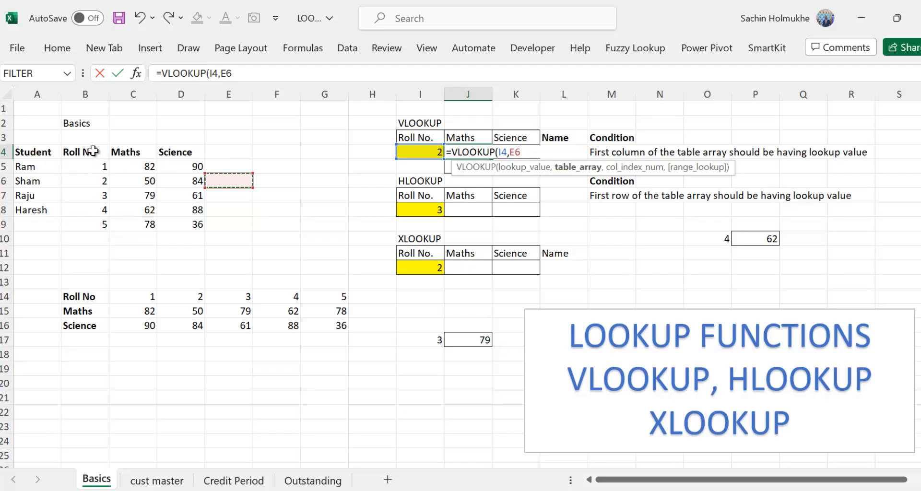
# Set the Maths formula's table array to B4:D9, starting from the Roll No column
pyautogui.click(93, 151)
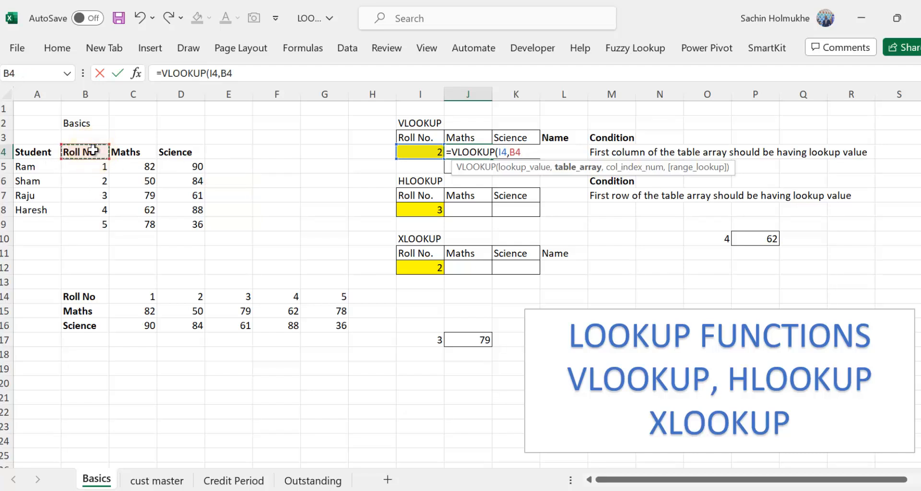
pyautogui.hotkey('shift', 'Down')
pyautogui.hotkey('shift', 'Down')
pyautogui.hotkey('shift', 'Down')
pyautogui.hotkey('shift', 'Down')
pyautogui.hotkey('shift', 'Down')
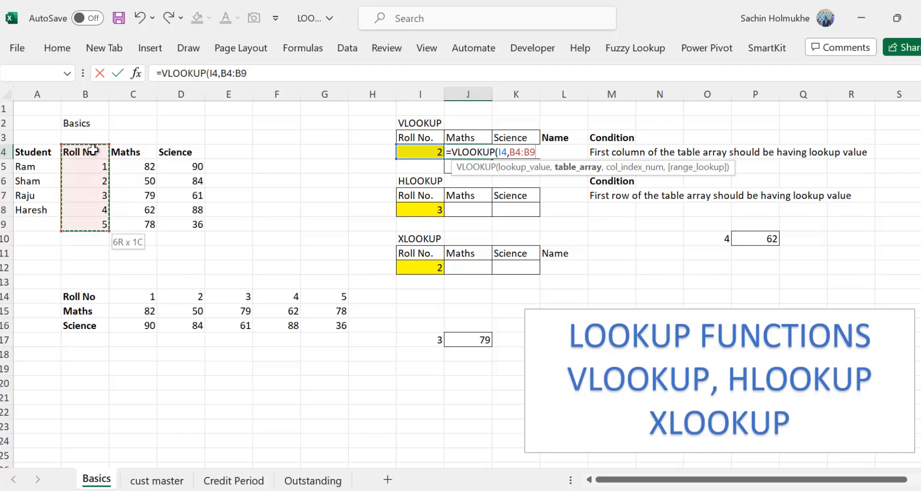
pyautogui.hotkey('shift', 'Right')
pyautogui.hotkey('shift', 'Right')
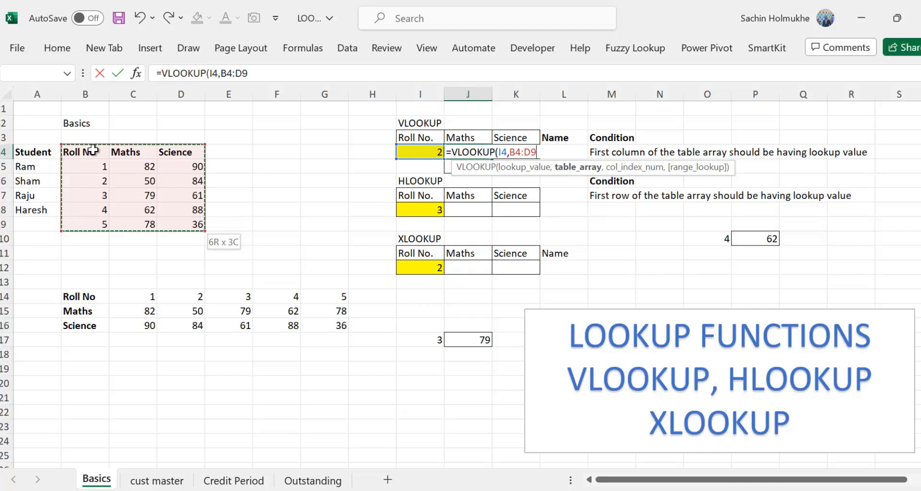
# Complete the Maths VLOOKUP in J4 with column index 2 and range lookup 0 for an exact match
pyautogui.write(',2')
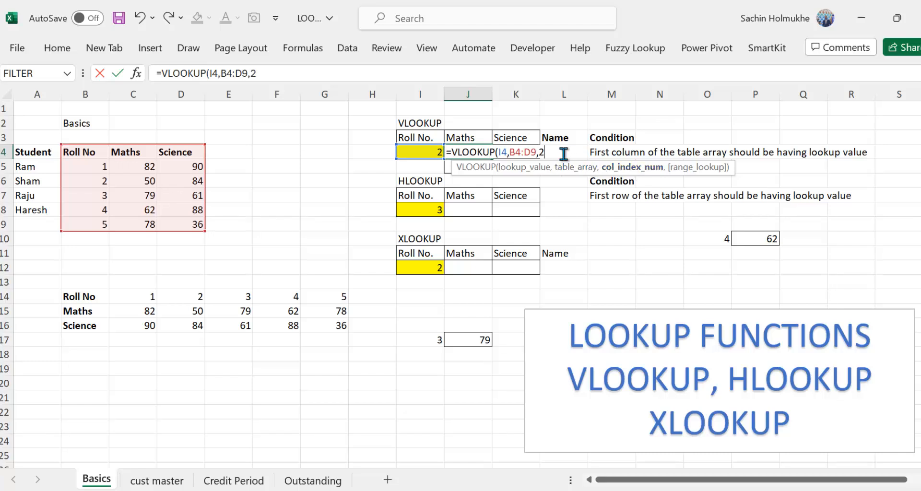
pyautogui.write(',')
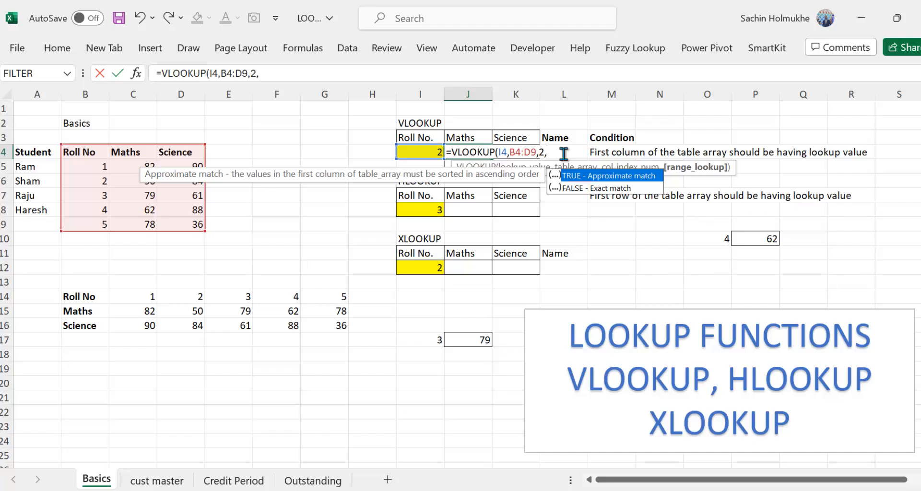
pyautogui.write('0')
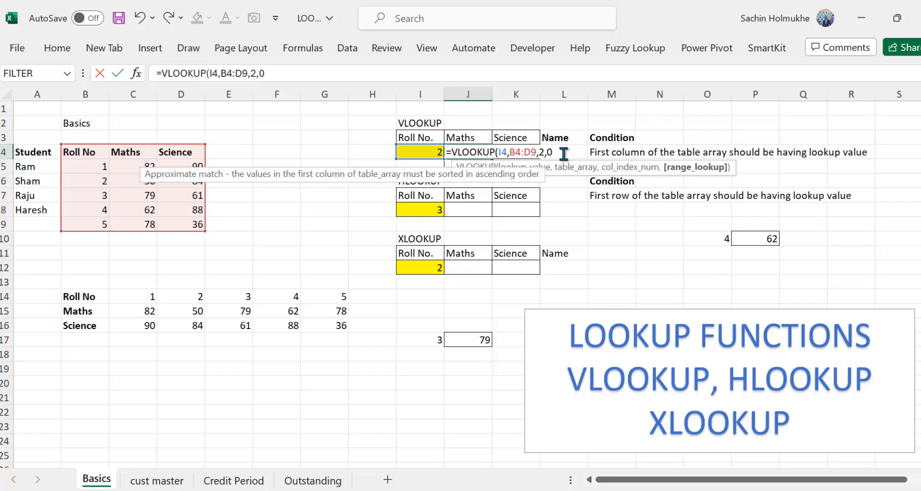
pyautogui.write(')')
pyautogui.press('Return')
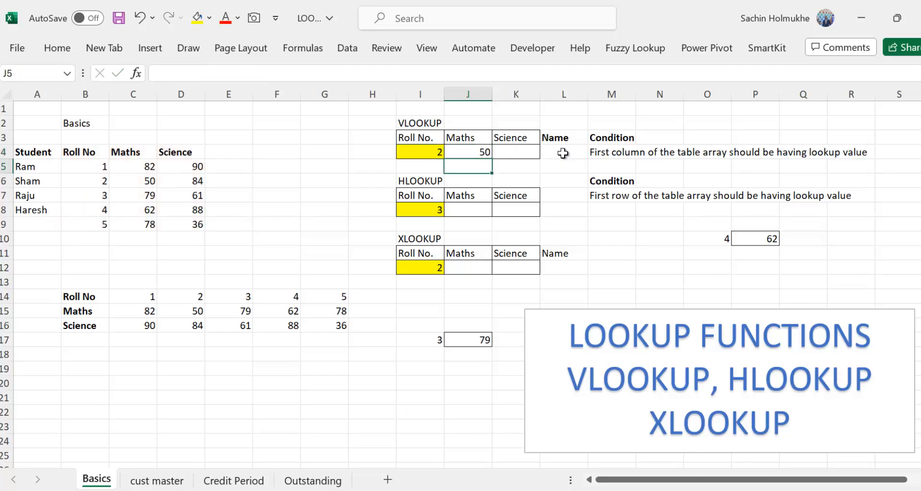
pyautogui.click(469, 152)
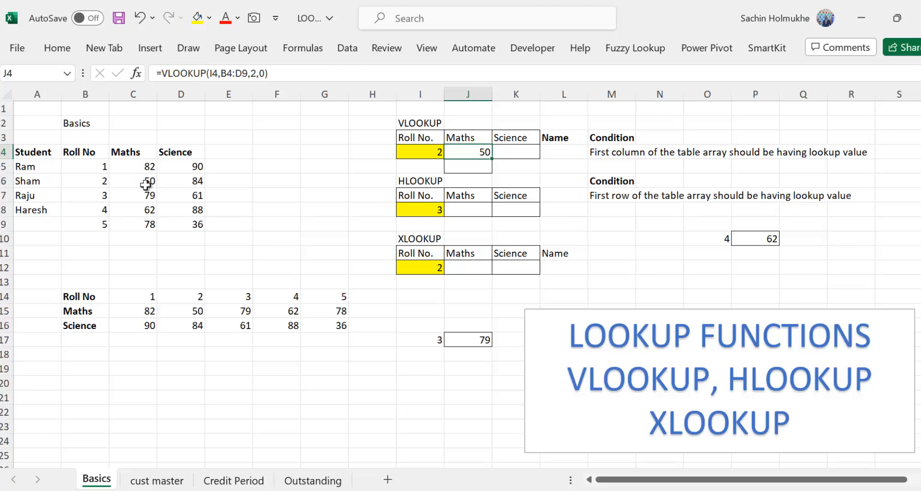
# Begin a VLOOKUP formula in K4 under Science, using the roll number in I4 as the lookup value
pyautogui.click(514, 152)
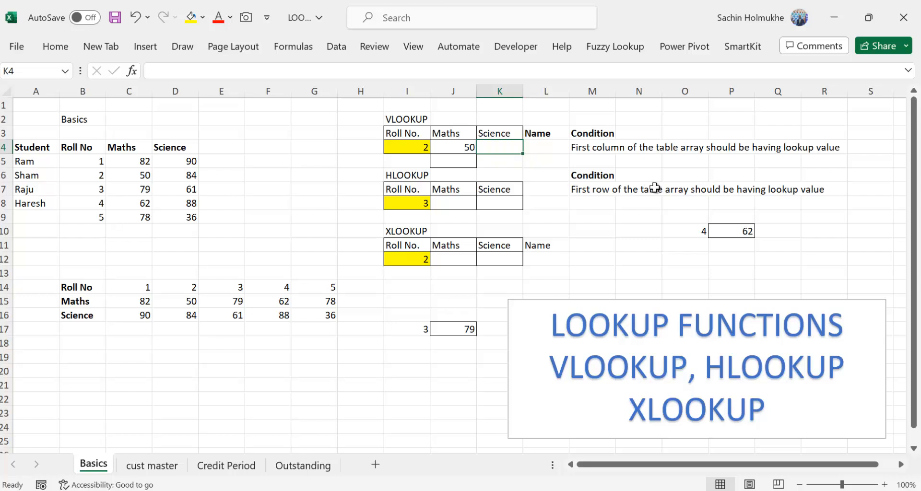
pyautogui.write('=VLOOKUP(')
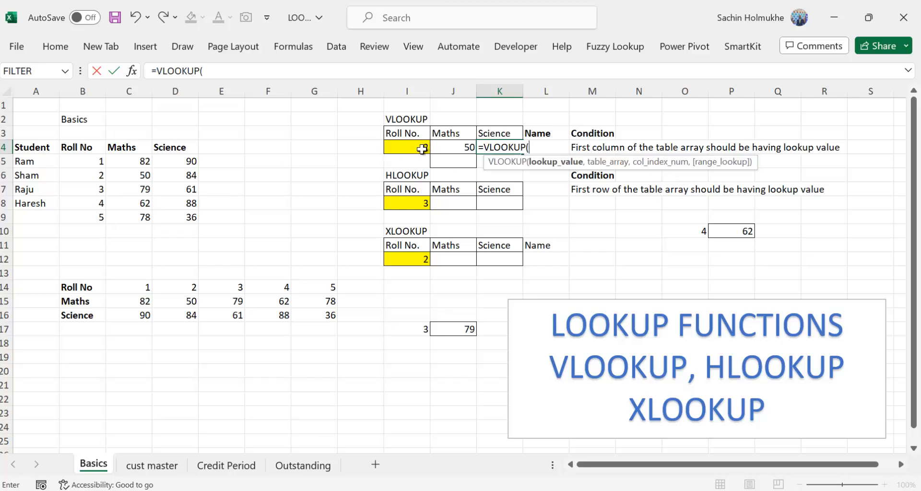
pyautogui.click(421, 150)
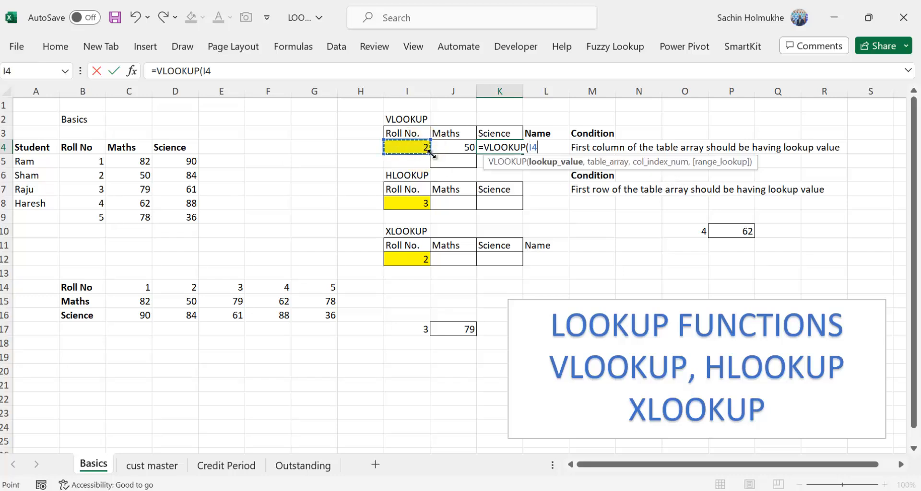
pyautogui.write(',')
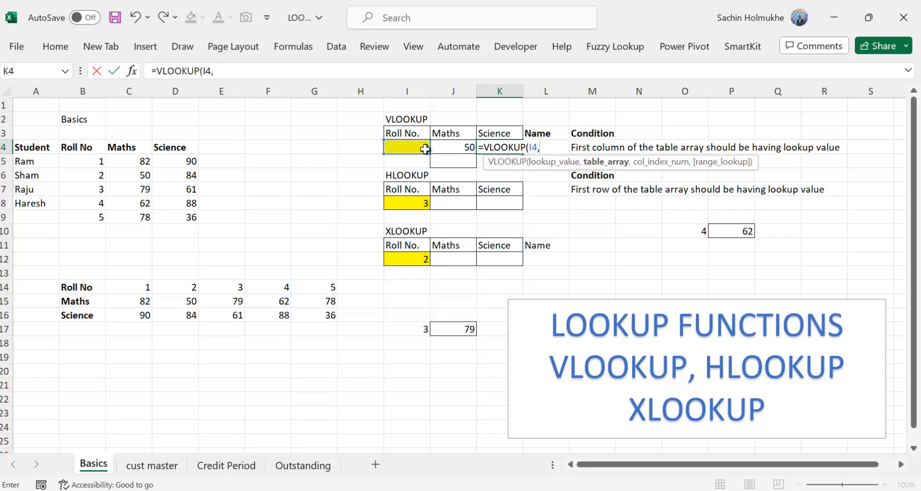
pyautogui.moveTo(94, 149); pyautogui.dragTo(176, 219)
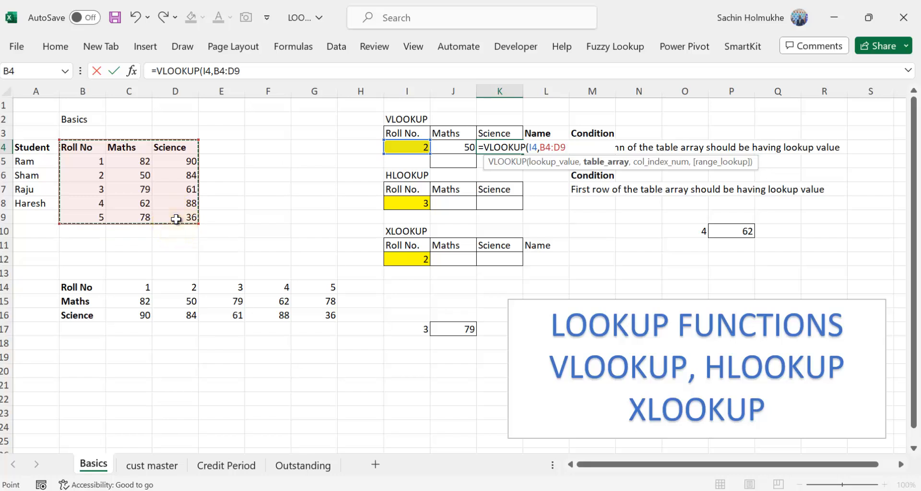
pyautogui.write(',')
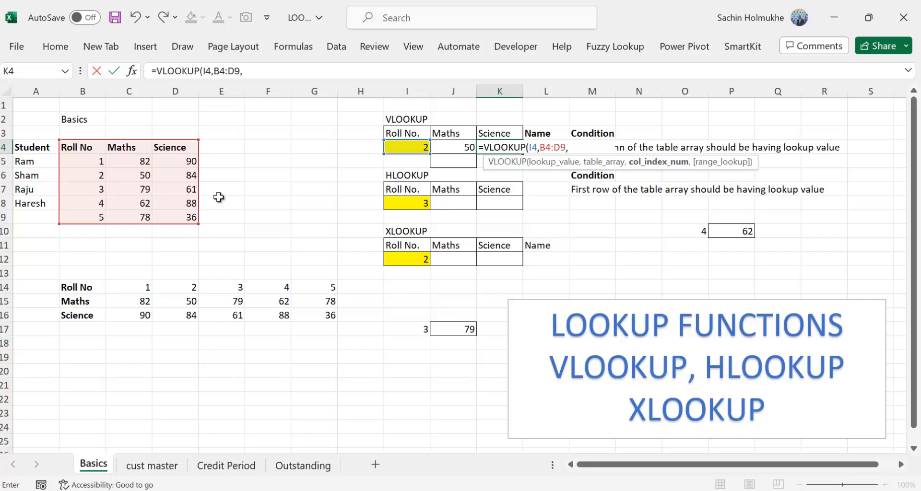
pyautogui.press('BackSpace')
pyautogui.press('BackSpace')
pyautogui.press('BackSpace')
pyautogui.press('BackSpace')
pyautogui.press('BackSpace')
pyautogui.press('BackSpace')
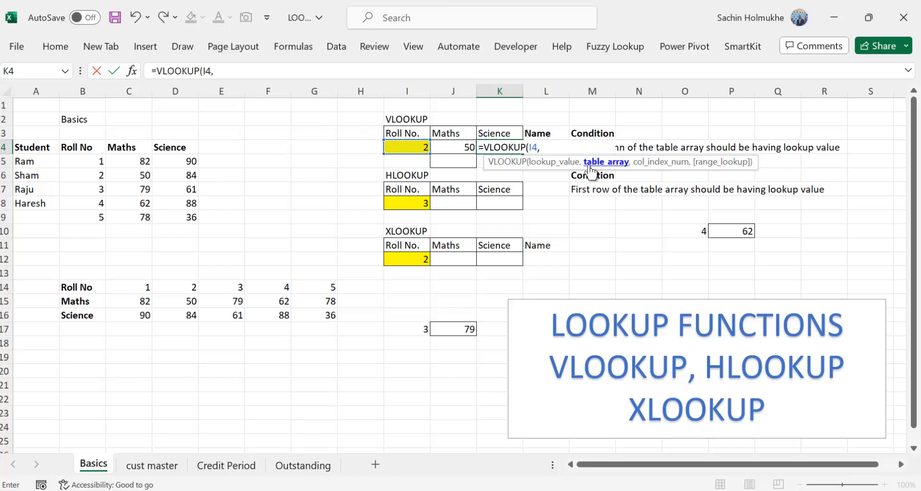
# Set the Science formula's table array to B4:D9, covering Roll No, Maths and Science
pyautogui.click(78, 147)
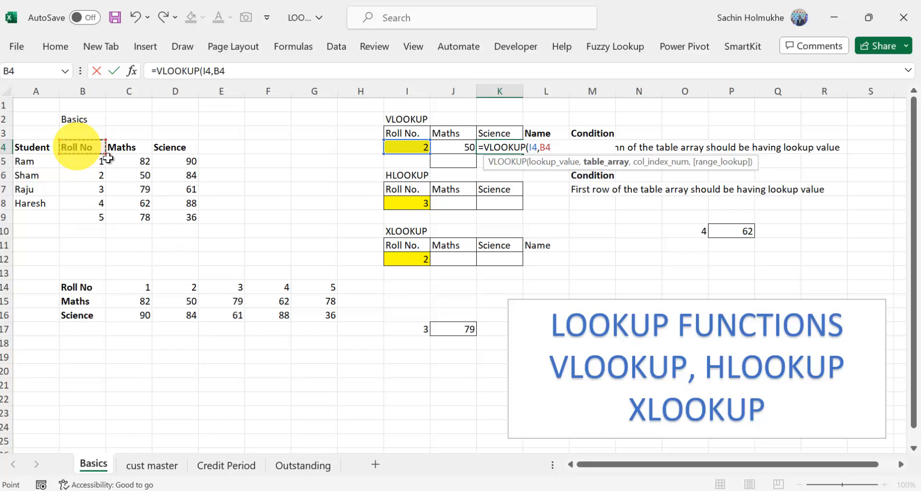
pyautogui.hotkey('shift', 'Down')
pyautogui.hotkey('shift', 'Down')
pyautogui.hotkey('shift', 'Down')
pyautogui.hotkey('shift', 'Down')
pyautogui.hotkey('shift', 'Down')
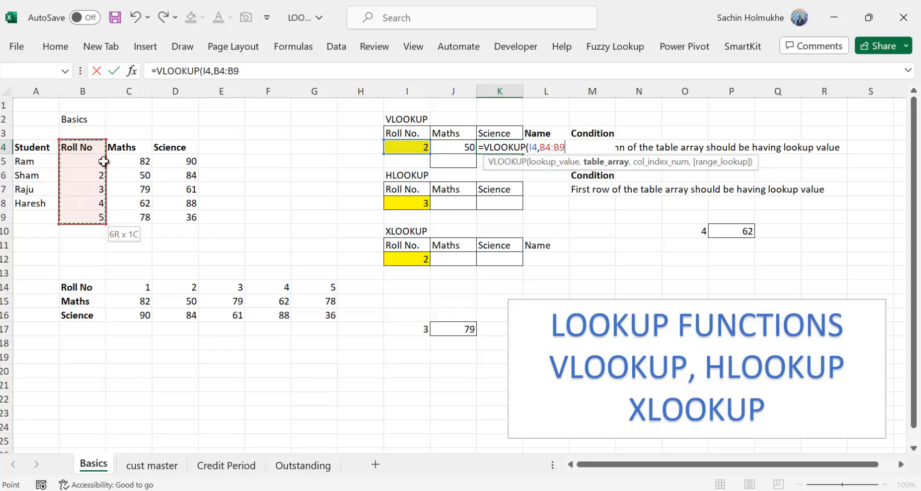
pyautogui.hotkey('shift', 'Right')
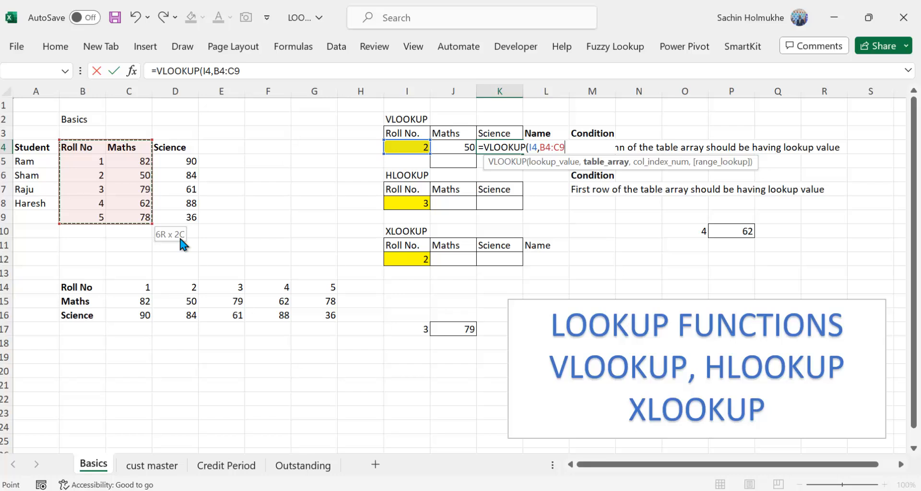
pyautogui.hotkey('shift', 'Right')
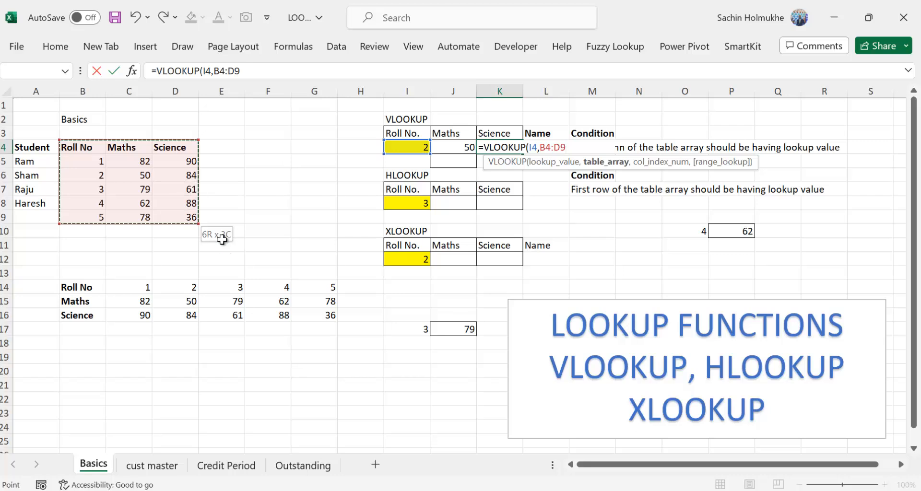
# Complete the Science VLOOKUP in K4 with column index 3 and range lookup 0 for an exact match
pyautogui.write(',')
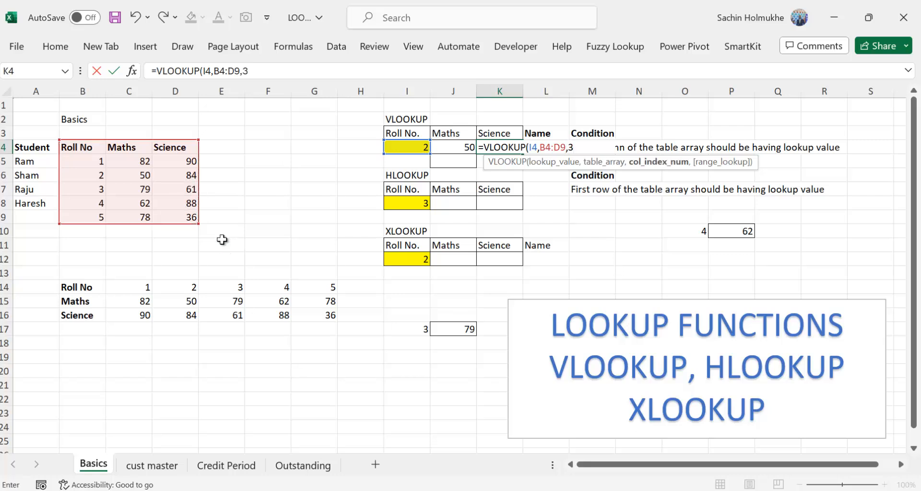
pyautogui.write('3,')
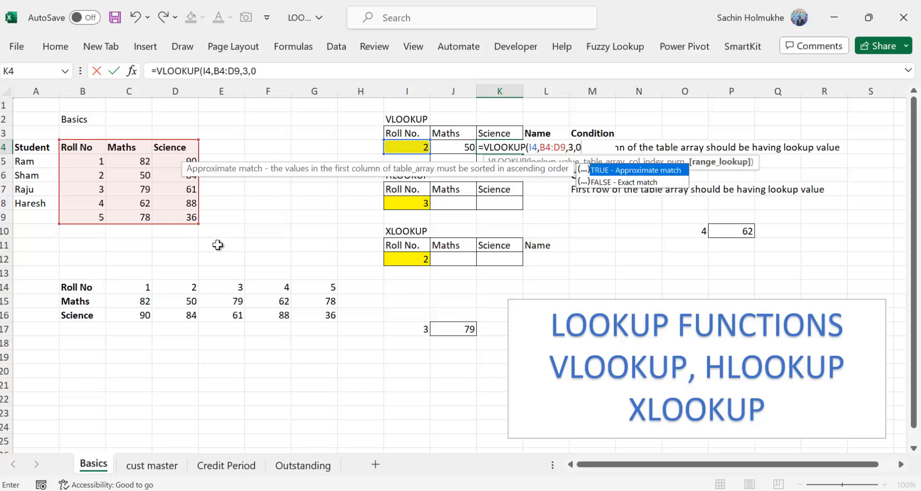
pyautogui.write('0)')
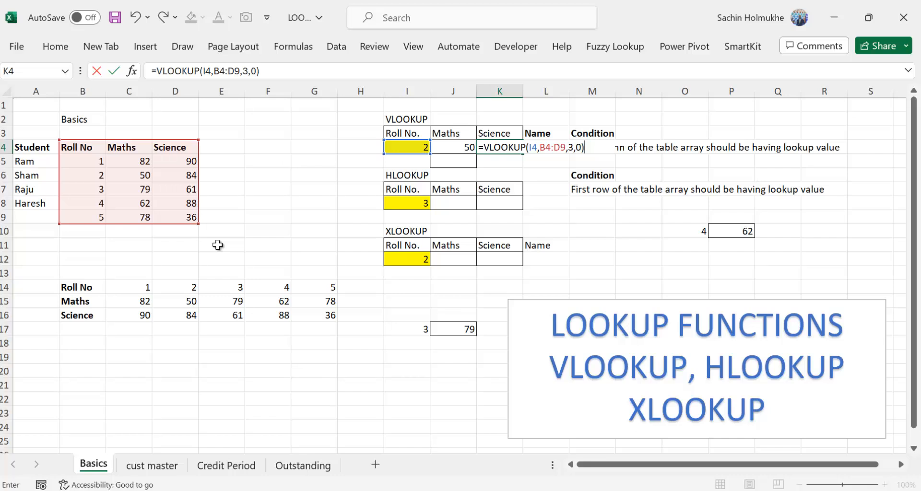
pyautogui.press('Return')
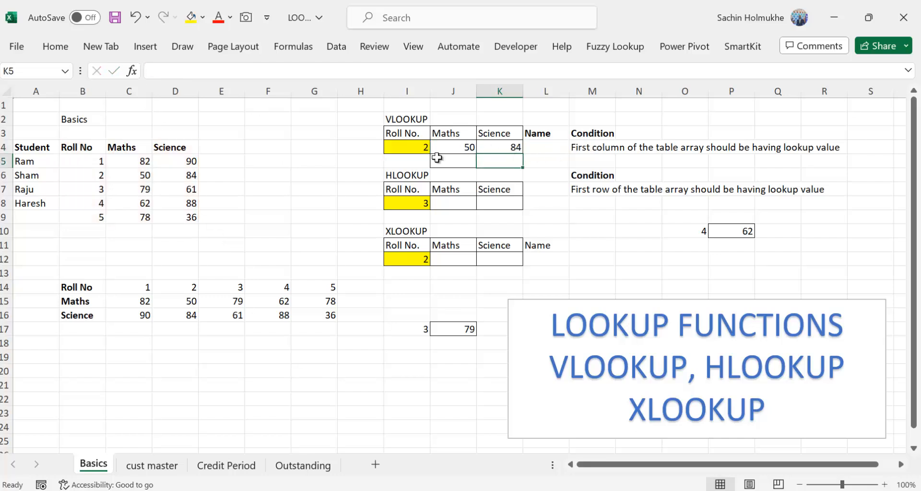
# Change the VLOOKUP roll number in I4 to 4 and check the Science formula in K4
pyautogui.click(414, 145)
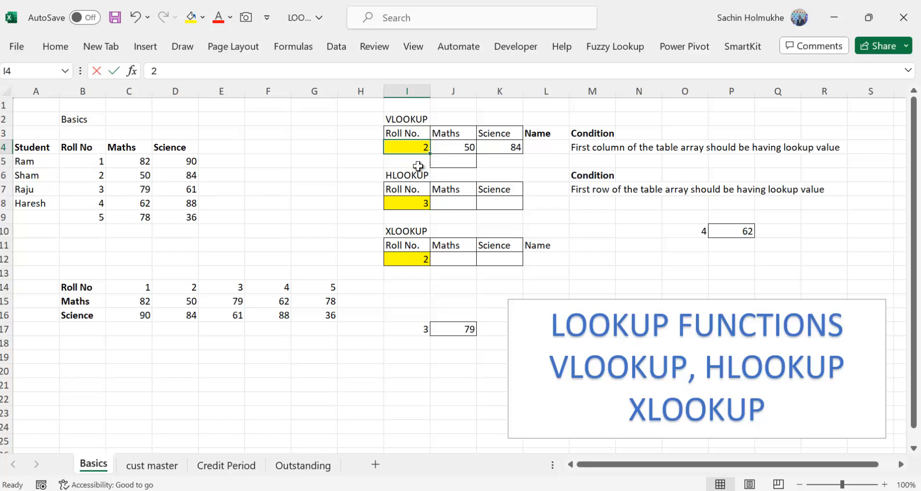
pyautogui.write('4')
pyautogui.press('Return')
pyautogui.press('Up')
pyautogui.press('Right')
pyautogui.press('Right')
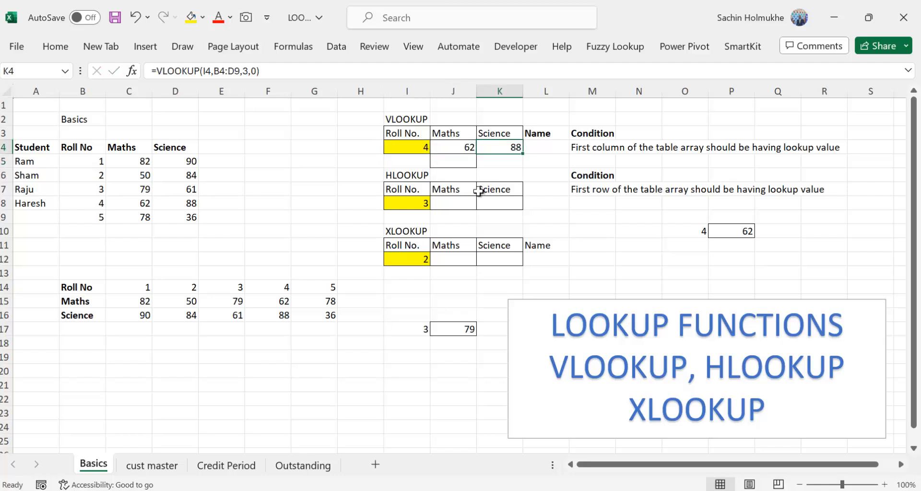
# Change the VLOOKUP roll number in I4 to 5 and check the Maths and Science formulas beside it
pyautogui.press('Left')
pyautogui.press('Left')
pyautogui.write('5')
pyautogui.press('Return')
pyautogui.press('Up')
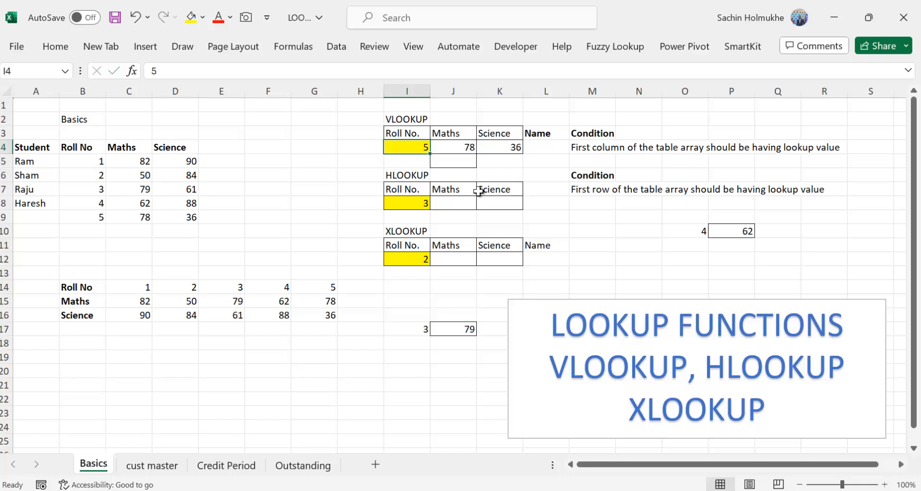
pyautogui.press('Right')
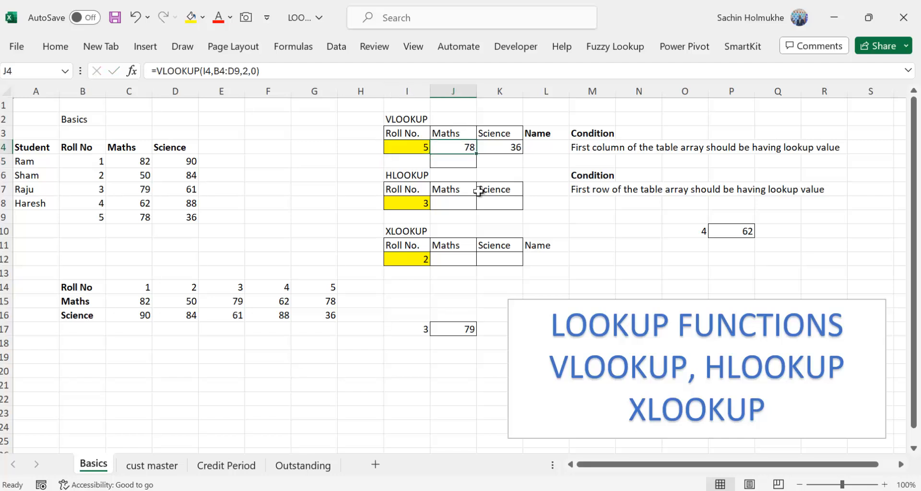
pyautogui.press('Right')
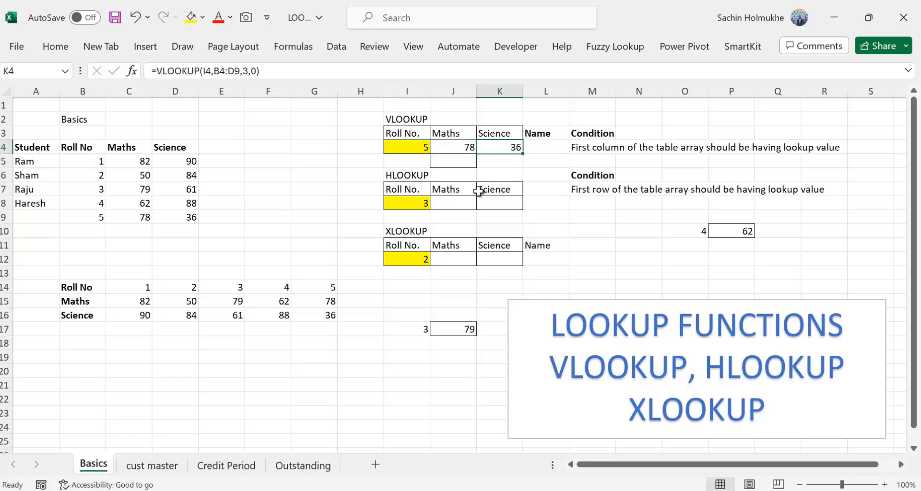
# Clear the existing VLOOKUP formula from J17, next to the roll number in I17
pyautogui.press('Down')
pyautogui.press('Down')
pyautogui.press('Down')
pyautogui.press('Down')
pyautogui.press('Down')
pyautogui.press('Down')
pyautogui.press('Down')
pyautogui.press('Left')
pyautogui.press('Down')
pyautogui.press('Down')
pyautogui.press('Down')
pyautogui.press('Down')
pyautogui.press('Down')
pyautogui.press('Down')
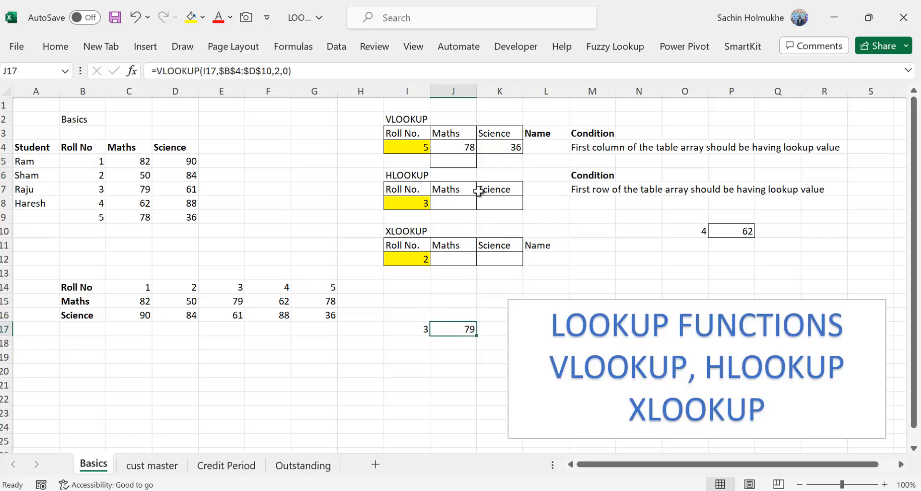
pyautogui.press('Delete')
# Copy the Maths VLOOKUP formula from J4 into J17 with its relative table range, and inspect the pasted references
pyautogui.press('Up')
pyautogui.press('Up')
pyautogui.press('Up')
pyautogui.press('Up')
pyautogui.press('Up')
pyautogui.press('Up')
pyautogui.press('Up')
pyautogui.press('Up')
pyautogui.press('Up')
pyautogui.press('Up')
pyautogui.press('Up')
pyautogui.press('Up')
pyautogui.press('Up')
pyautogui.press('Up')
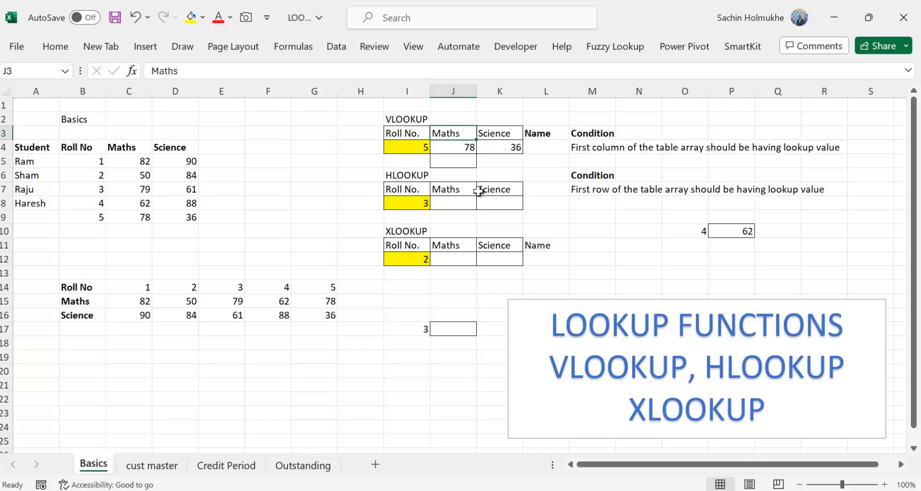
pyautogui.press('Down')
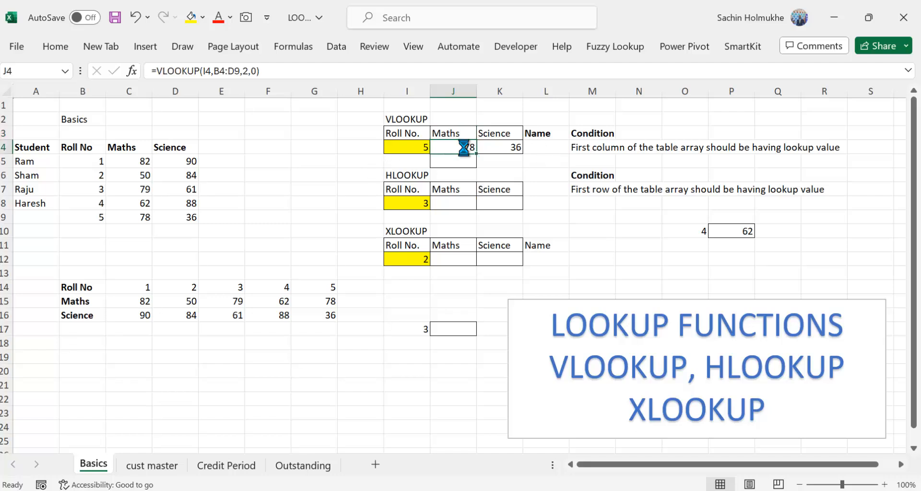
pyautogui.hotkey('ctrl', 'c')
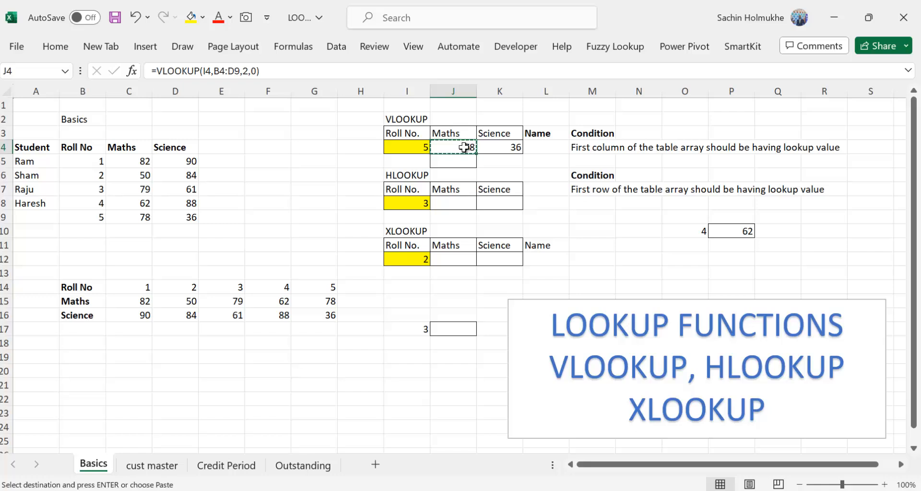
pyautogui.click(453, 329)
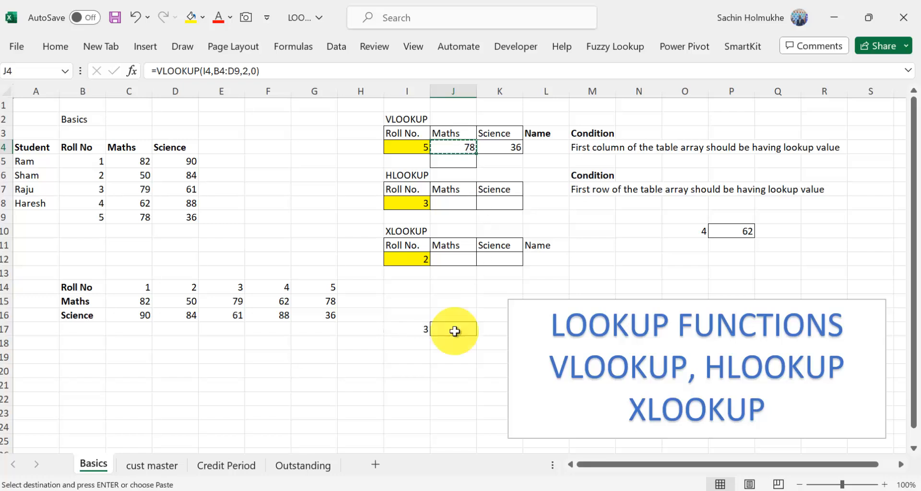
pyautogui.hotkey('ctrl', 'v')
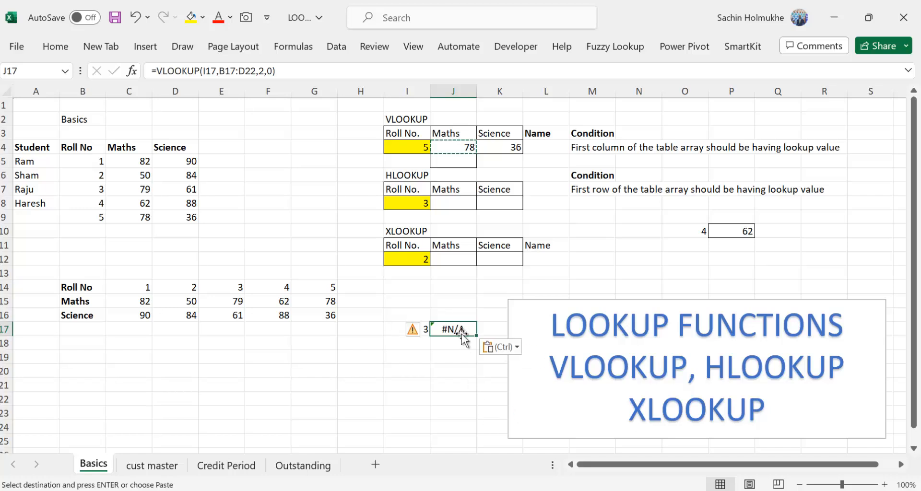
pyautogui.press('F2')
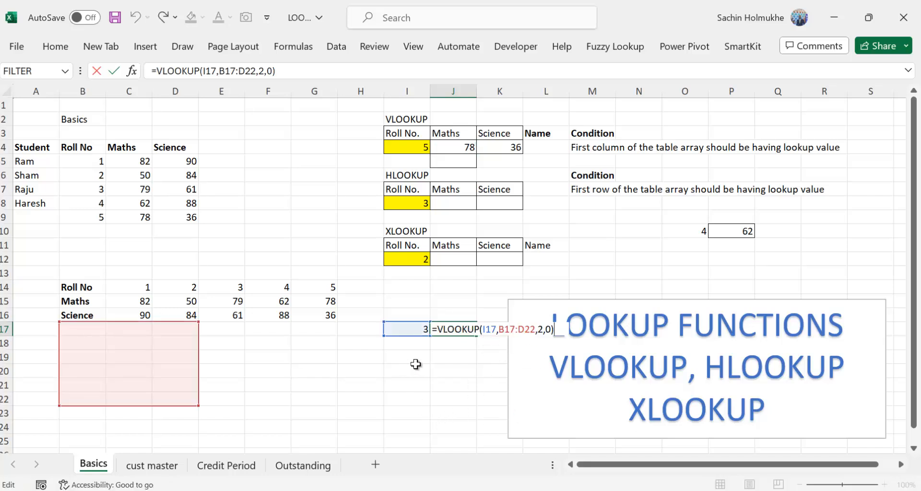
pyautogui.press('Return')
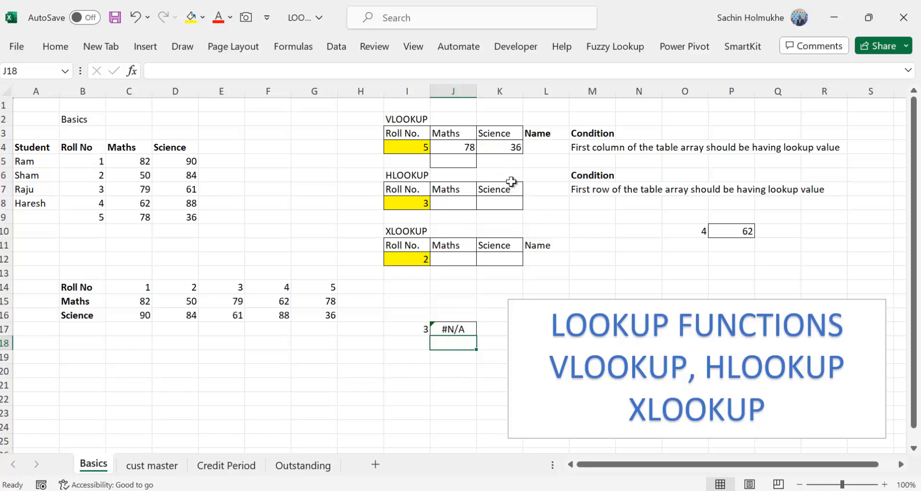
# Compare the table array references of the Maths VLOOKUP in J4 with those of its copy in J17
pyautogui.click(582, 212)
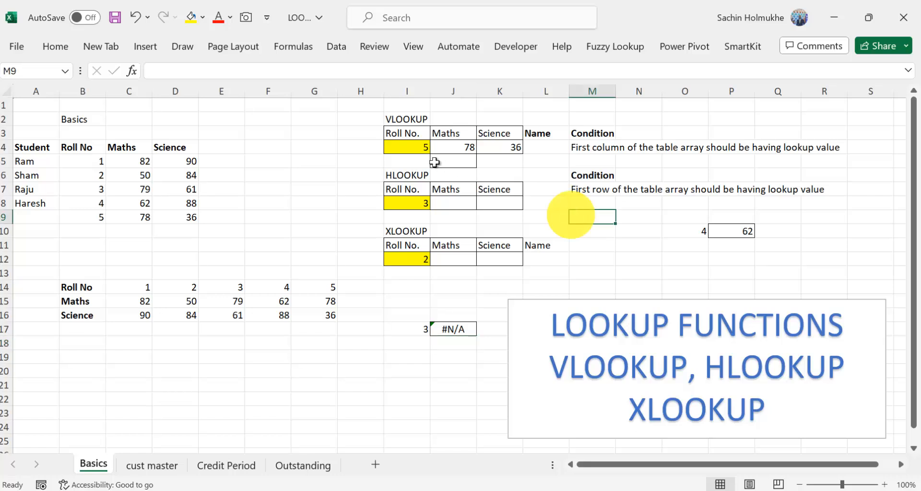
pyautogui.click(470, 148)
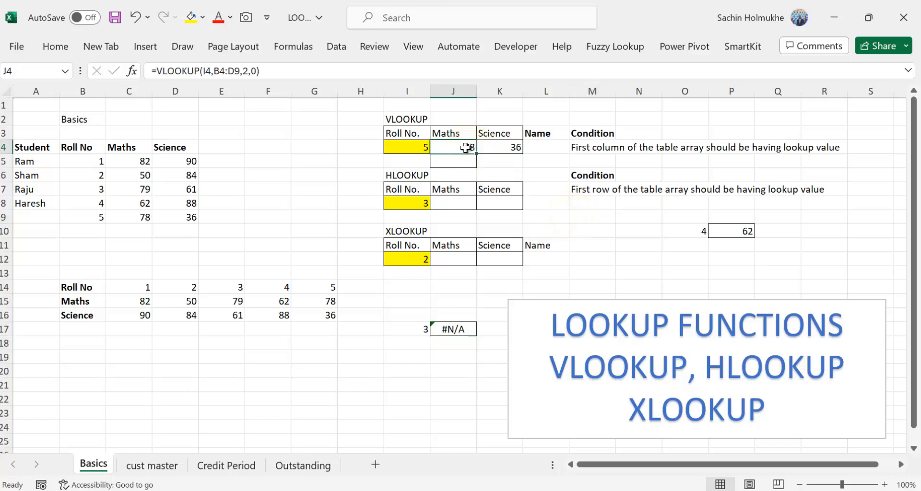
pyautogui.doubleClick(477, 148)
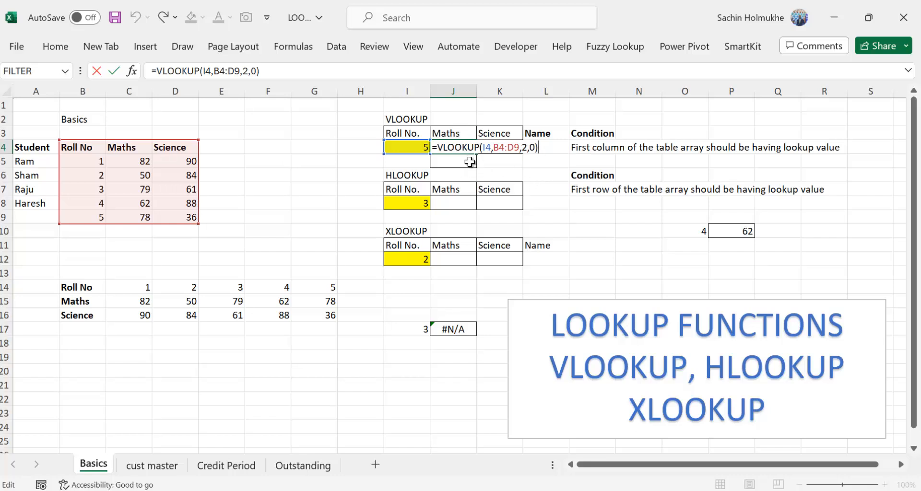
pyautogui.press('Return')
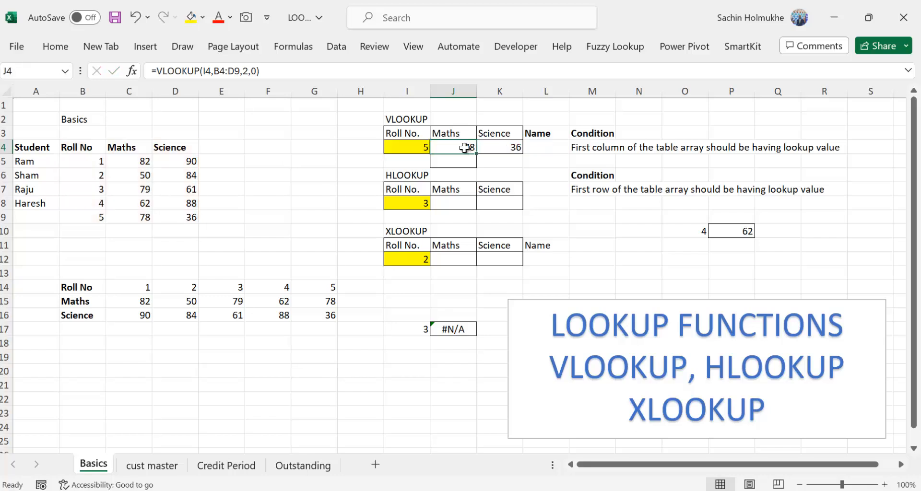
pyautogui.click(464, 148)
pyautogui.doubleClick(465, 147)
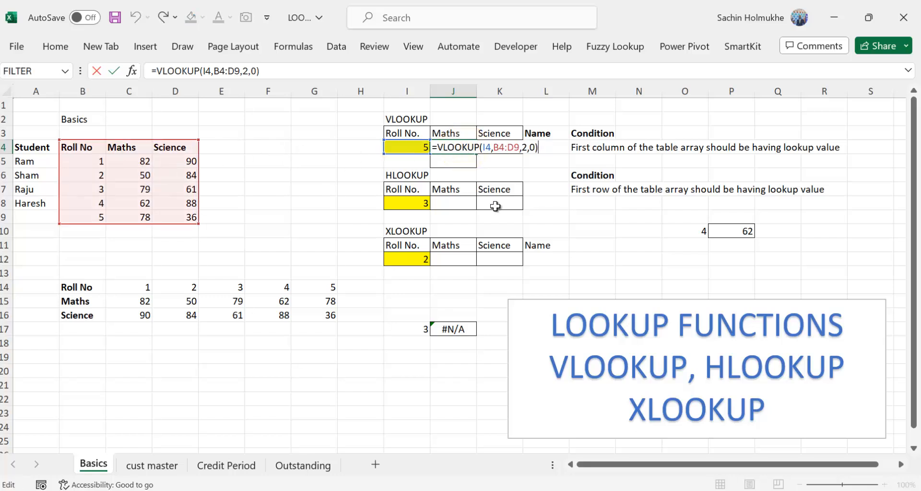
pyautogui.click(455, 329)
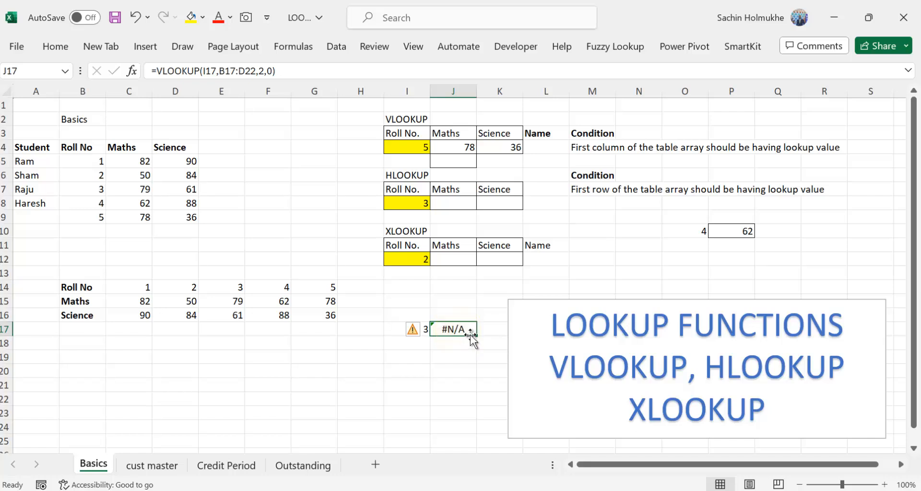
pyautogui.doubleClick(472, 336)
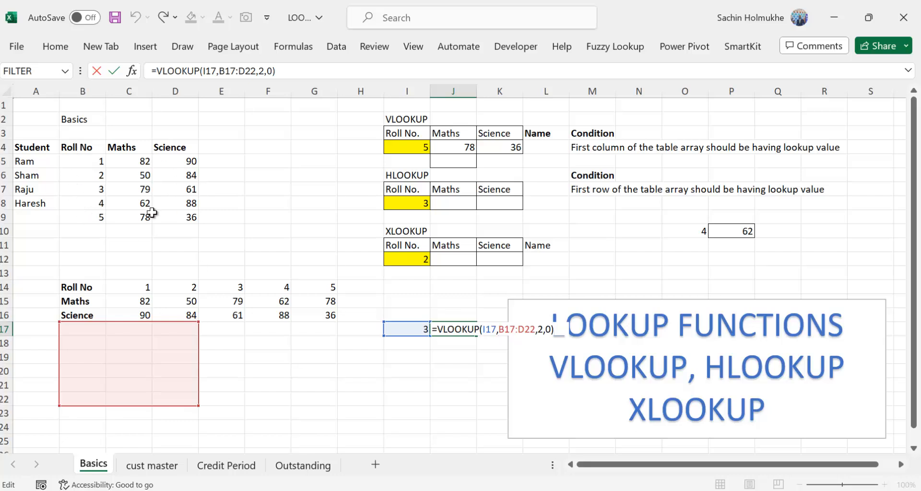
pyautogui.hotkey('ctrl', 'Return')
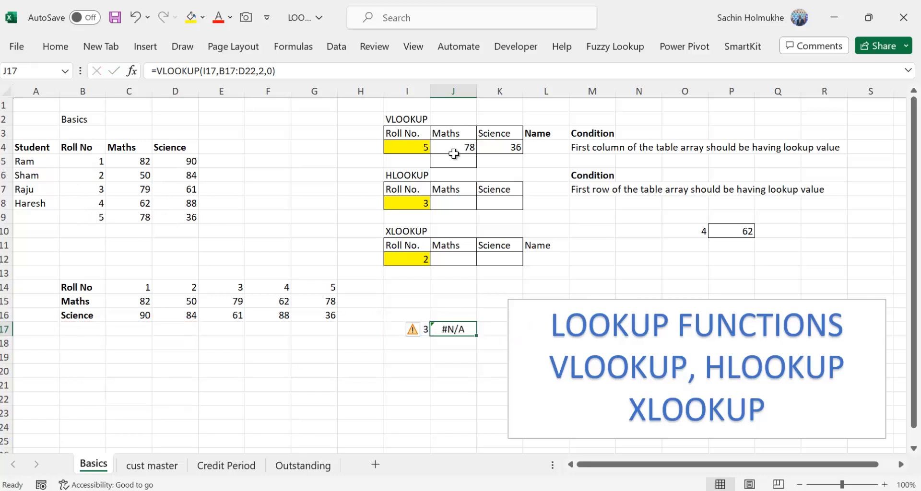
# Lock the table array of the Maths VLOOKUP in J4 as the absolute range $B$4:$D$9
pyautogui.click(453, 149)
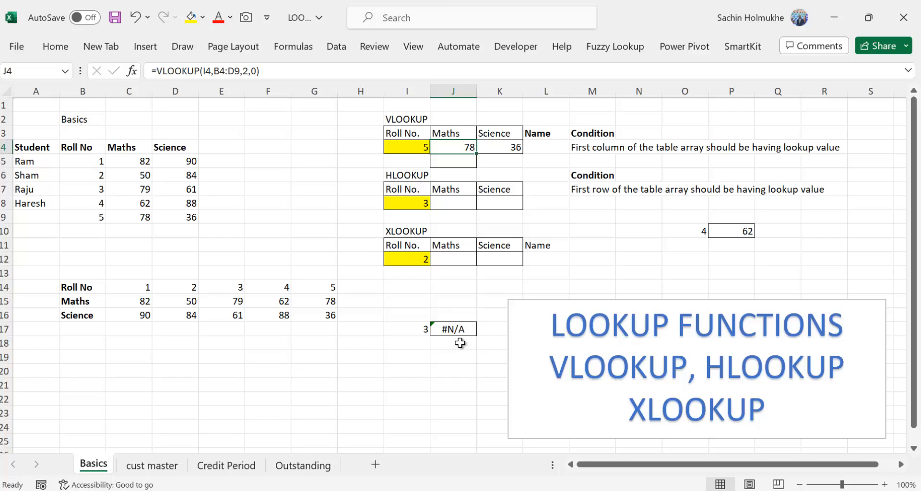
pyautogui.press('F2')
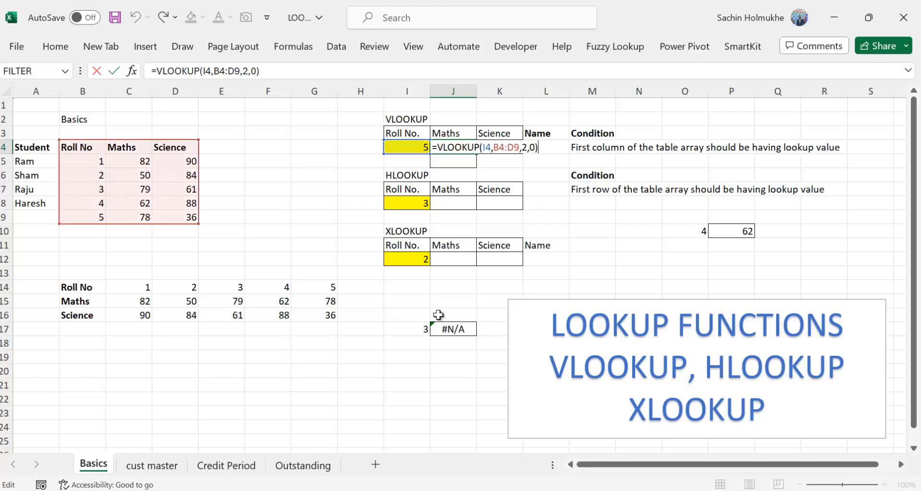
pyautogui.click(501, 149)
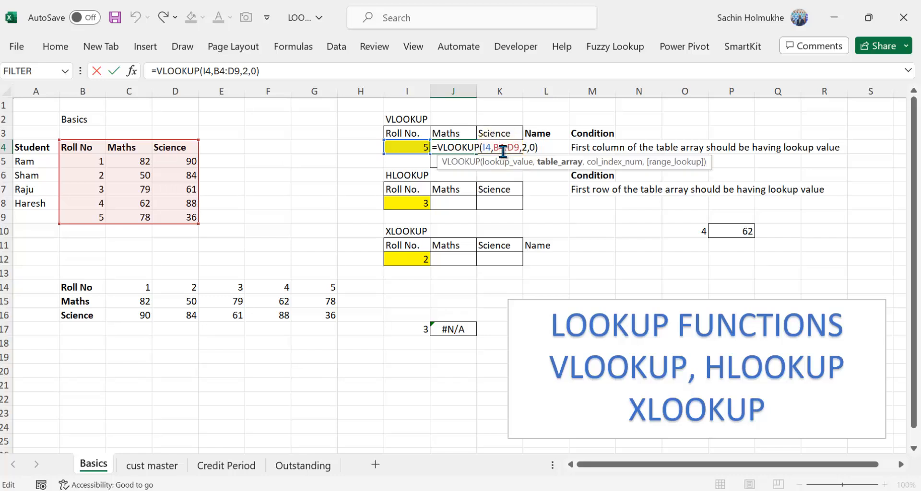
pyautogui.press('F4')
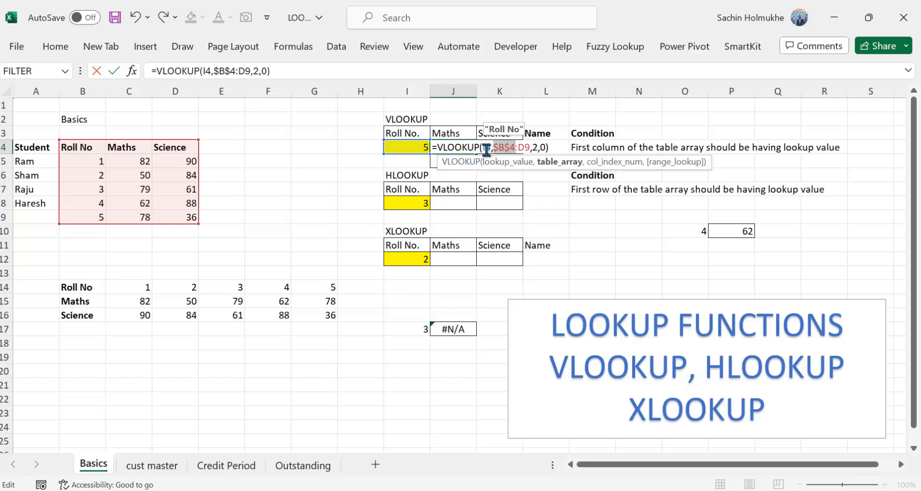
pyautogui.click(528, 147)
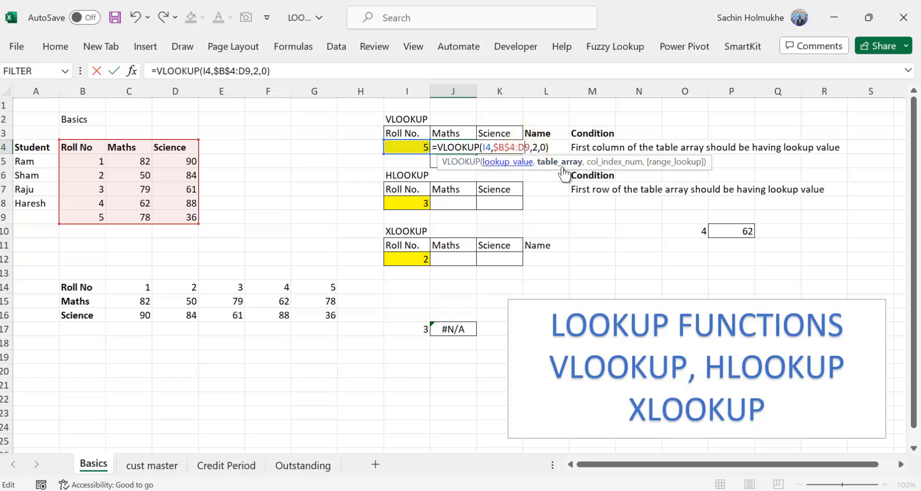
pyautogui.press('F4')
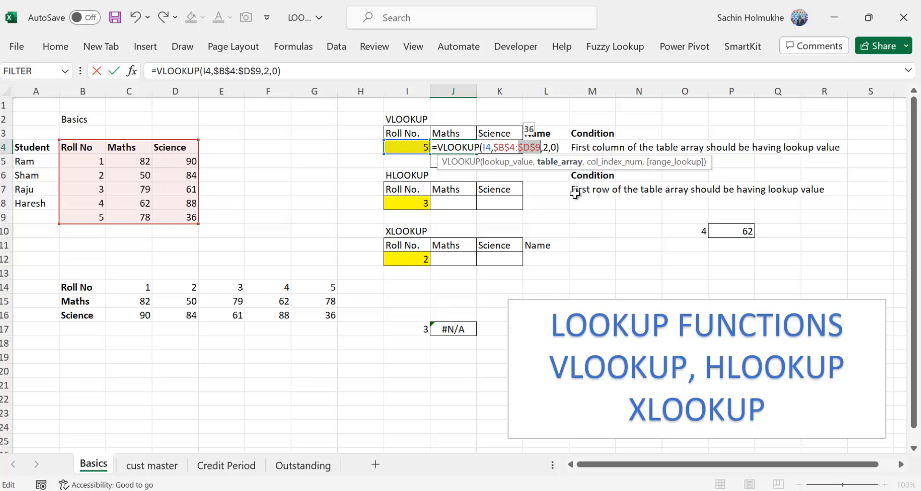
pyautogui.hotkey('ctrl', 'Return')
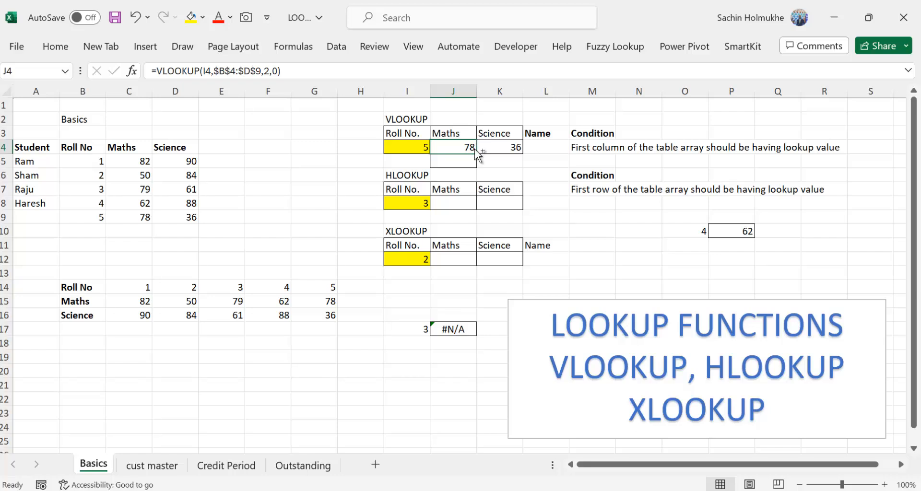
# Copy the locked-range VLOOKUP from J4 over the formula in J17 and inspect its references
pyautogui.hotkey('ctrl', 'c')
pyautogui.click(455, 329)
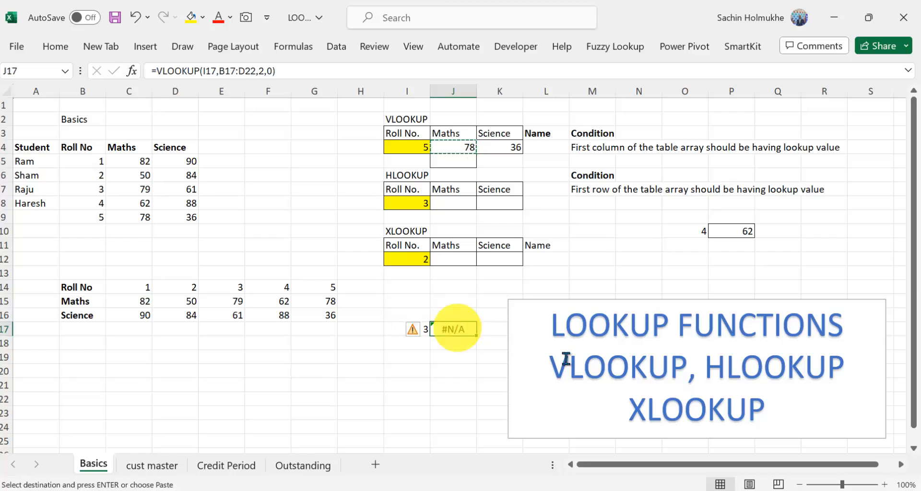
pyautogui.hotkey('ctrl', 'v')
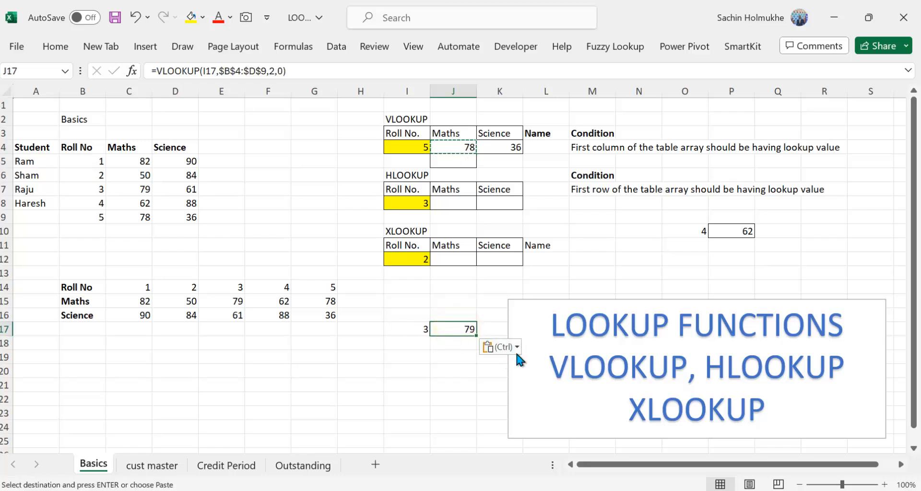
pyautogui.press('F2')
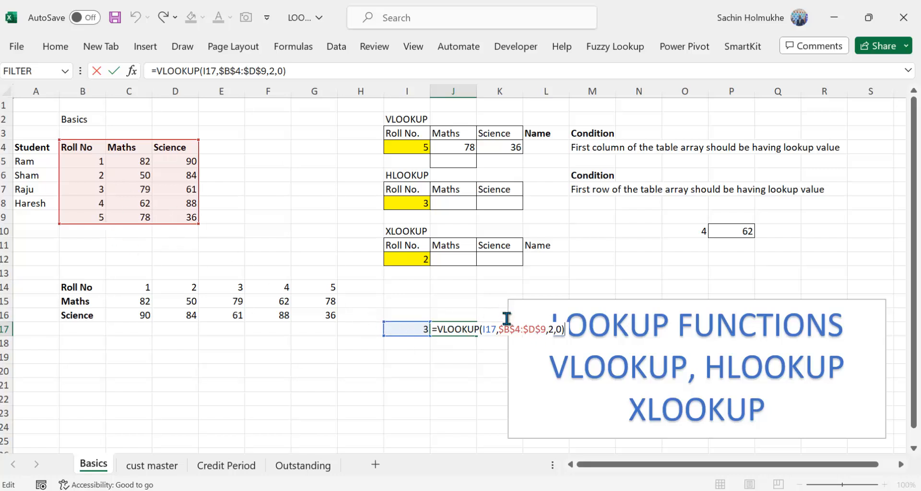
pyautogui.hotkey('ctrl', 'Return')
# Replace the contents of P10 with a copy of the VLOOKUP formula from J17 and inspect its references
pyautogui.click(744, 231)
pyautogui.press('Left')
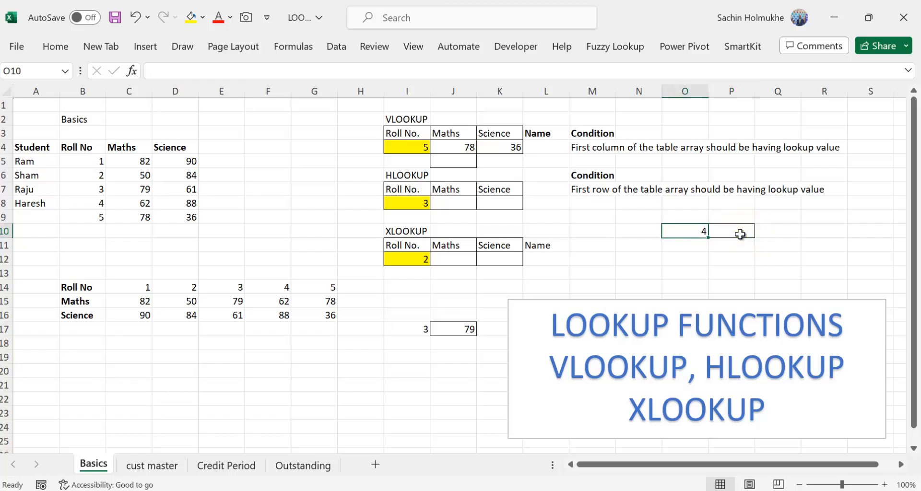
pyautogui.press('Left')
pyautogui.press('Left')
pyautogui.press('Left')
pyautogui.press('Left')
pyautogui.press('Down')
pyautogui.press('Down')
pyautogui.press('Down')
pyautogui.press('Down')
pyautogui.press('Down')
pyautogui.press('Down')
pyautogui.press('Down')
pyautogui.press('Left')
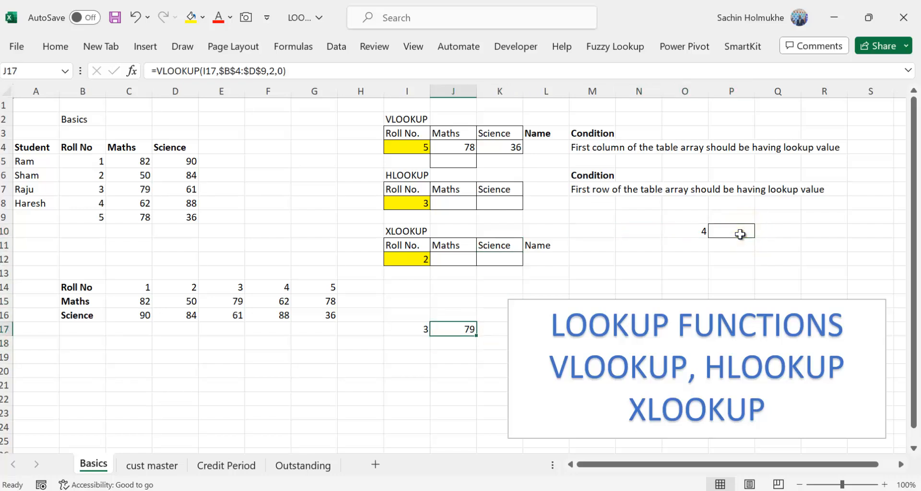
pyautogui.hotkey('ctrl', 'c')
pyautogui.click(735, 231)
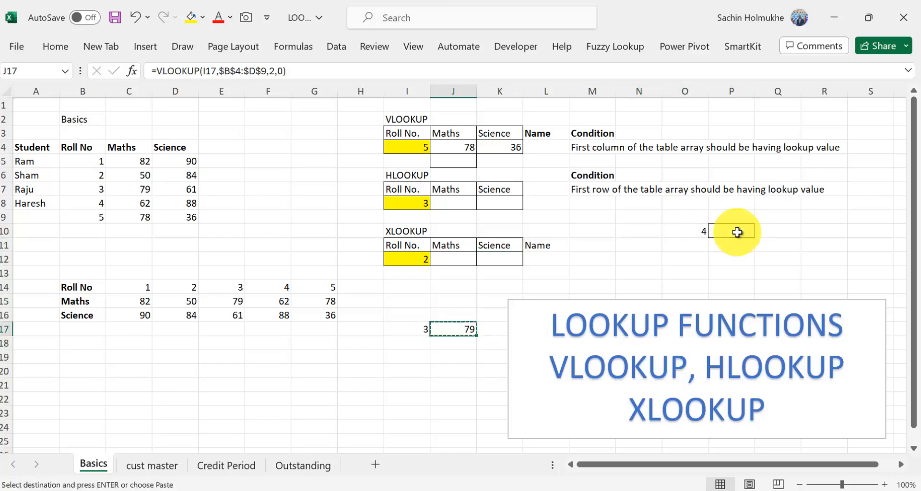
pyautogui.hotkey('ctrl', 'v')
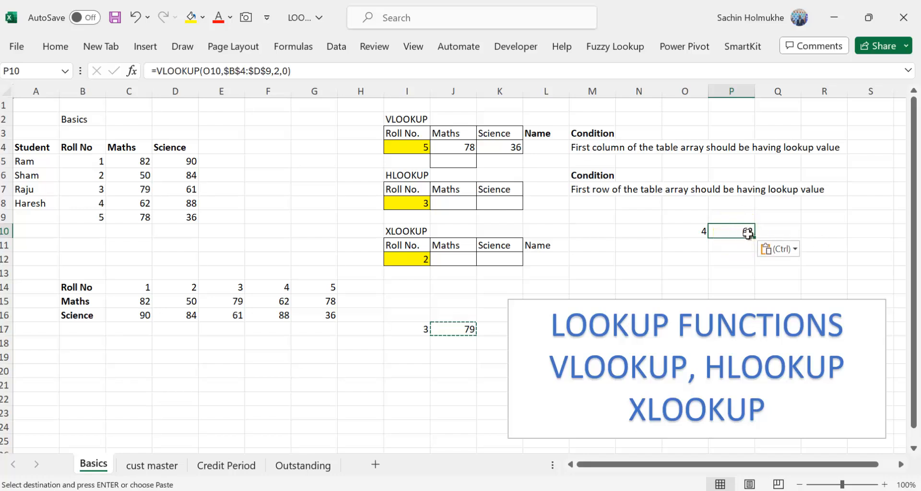
pyautogui.doubleClick(747, 233)
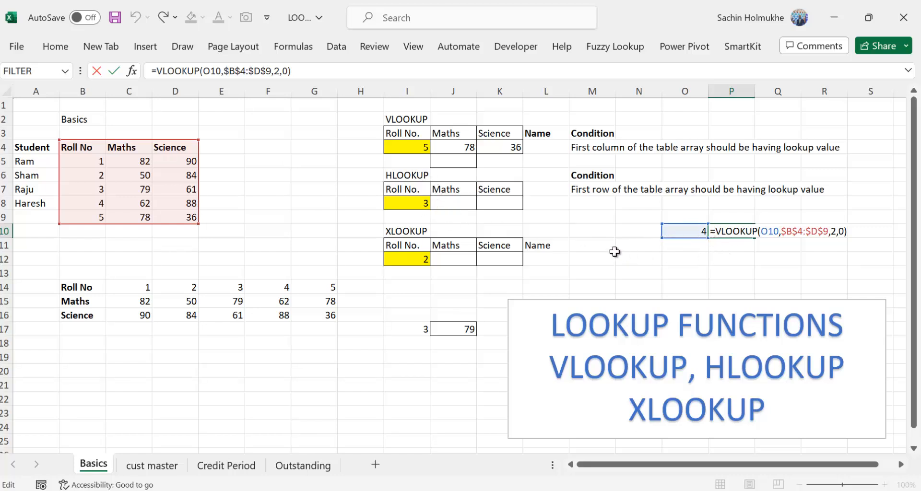
pyautogui.hotkey('ctrl', 'Return')
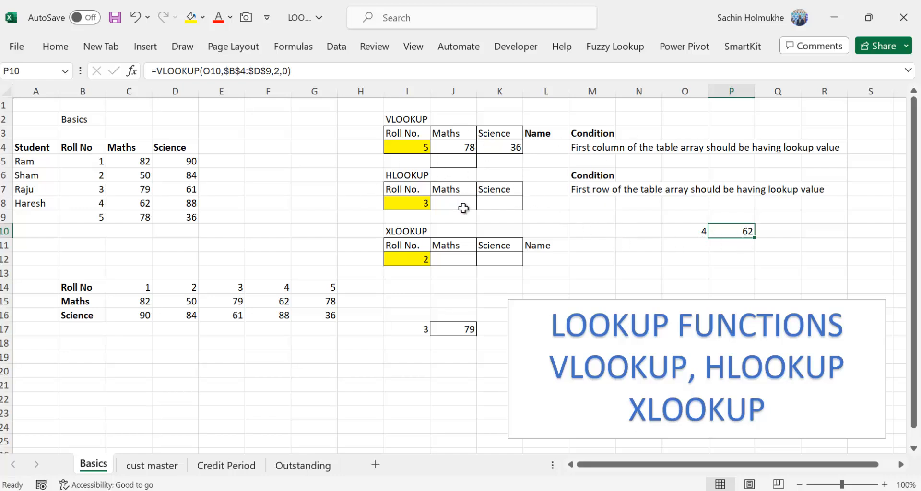
# Compare the layout of the vertical marks table in A4:D9 with the horizontal marks table in B14:G16
pyautogui.click(453, 204)
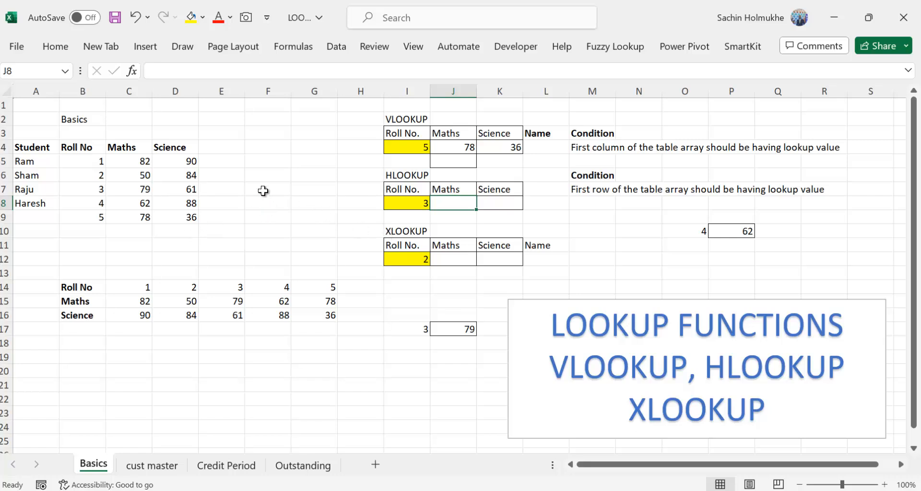
pyautogui.moveTo(30, 147); pyautogui.dragTo(191, 218)
pyautogui.click(297, 216)
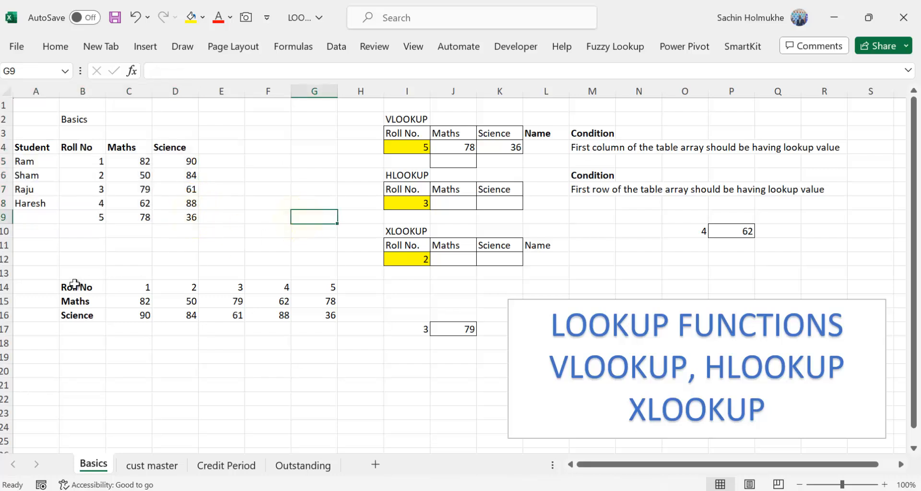
pyautogui.moveTo(74, 287); pyautogui.dragTo(336, 333)
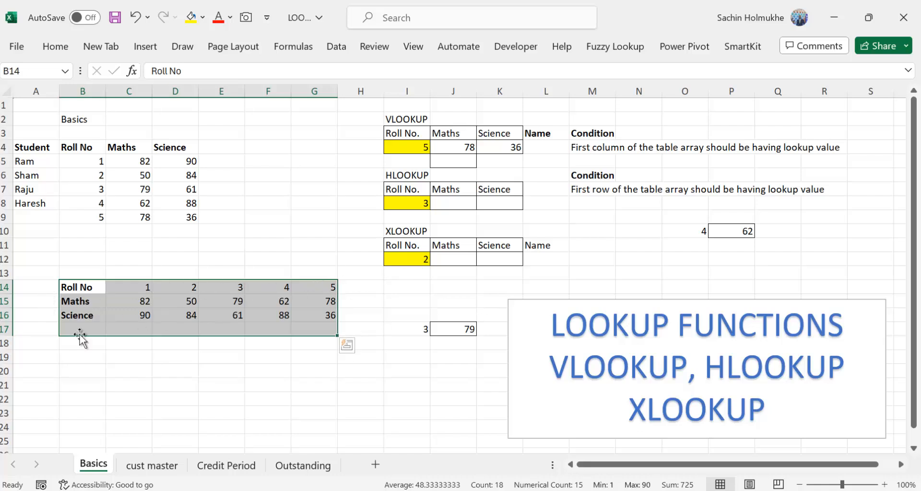
pyautogui.click(391, 300)
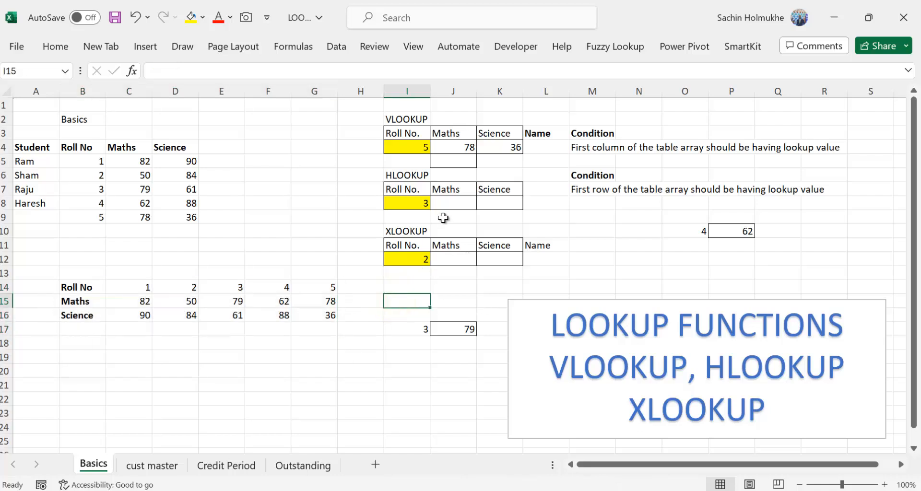
# Enter =HLOOKUP(I8,B14:G16,2,0) in J8 to return the Maths mark for the HLOOKUP roll number
pyautogui.click(458, 201)
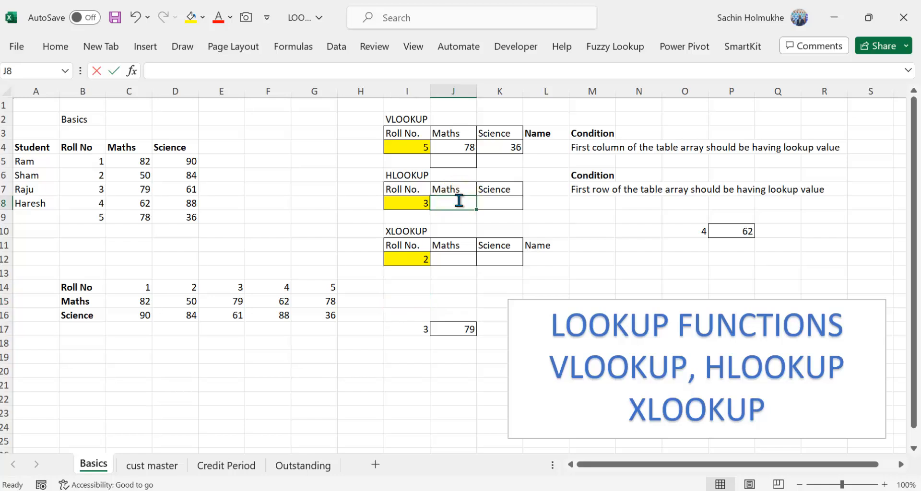
pyautogui.write('=HLOOKUP')
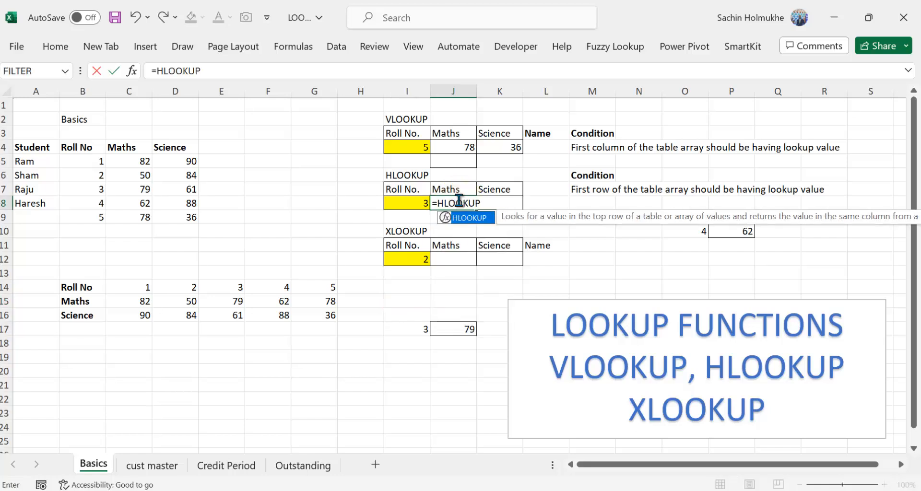
pyautogui.write('(')
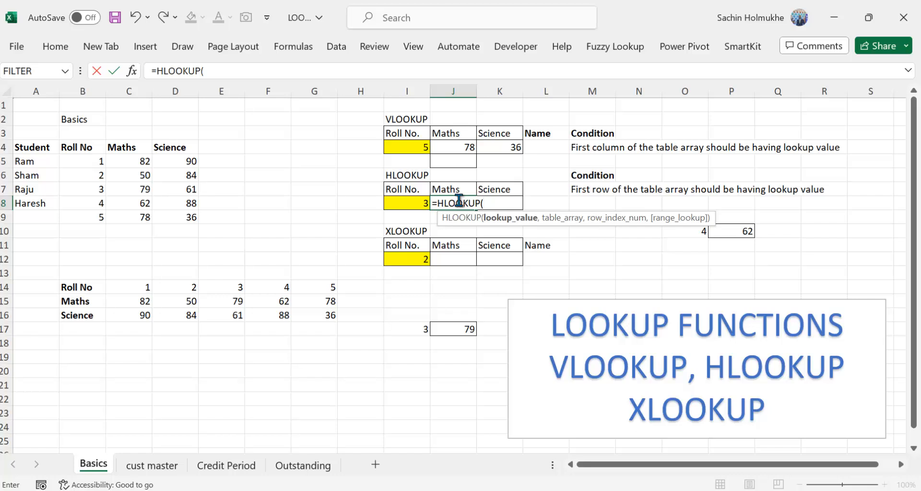
pyautogui.click(412, 203)
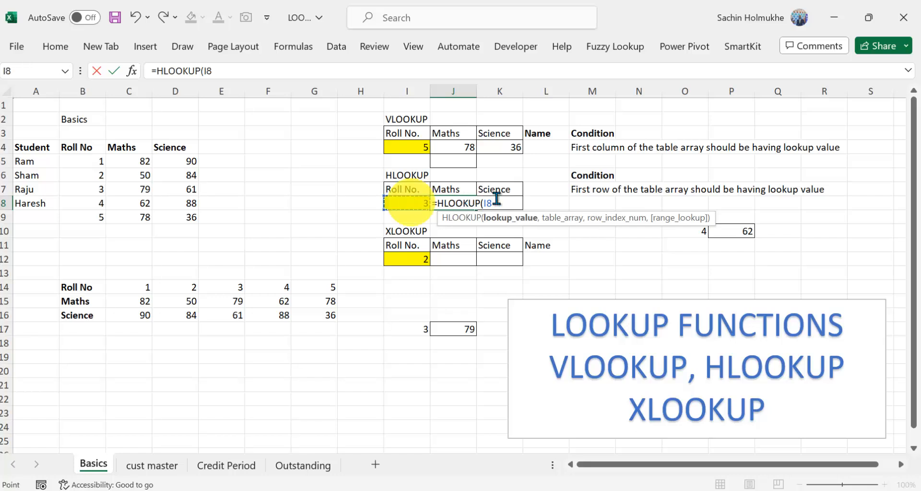
pyautogui.write(',')
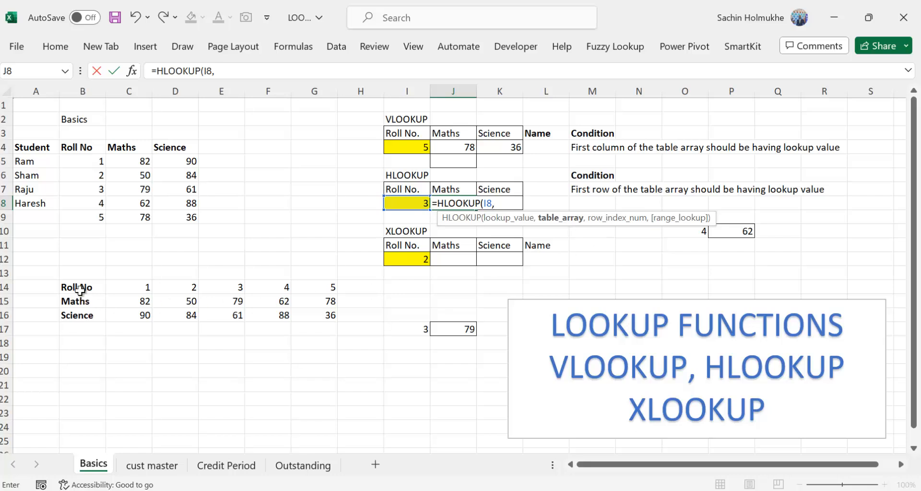
pyautogui.click(79, 288)
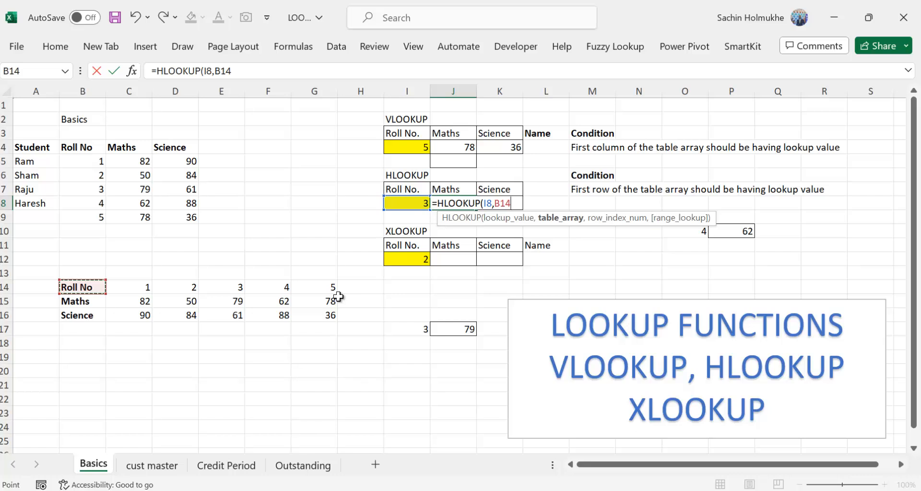
pyautogui.moveTo(338, 297); pyautogui.dragTo(340, 301)
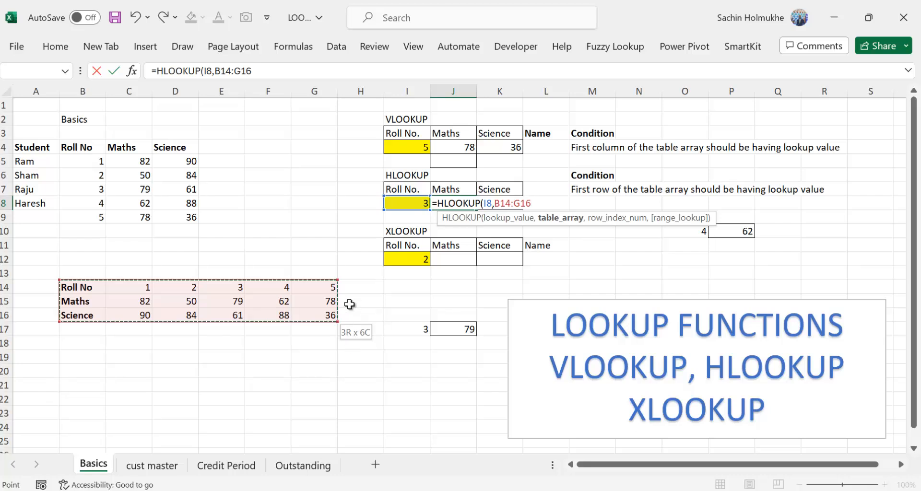
pyautogui.hotkey('shift', 'Up')
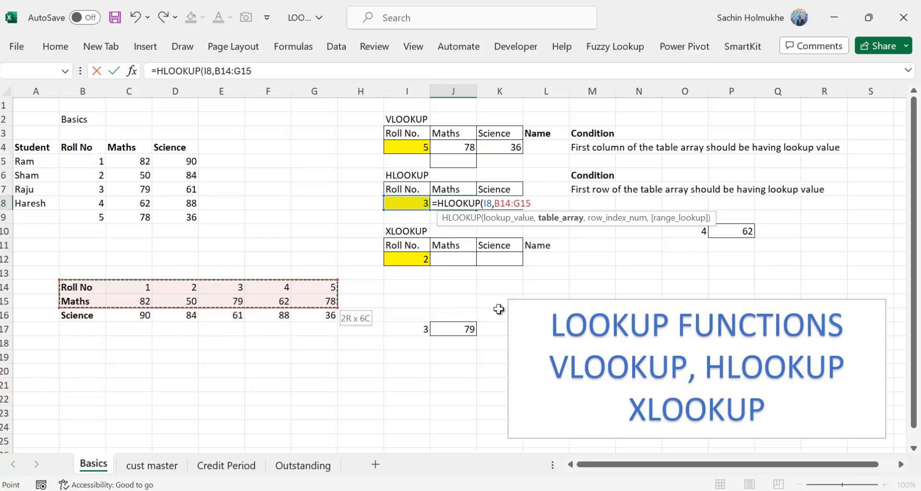
pyautogui.hotkey('shift', 'Down')
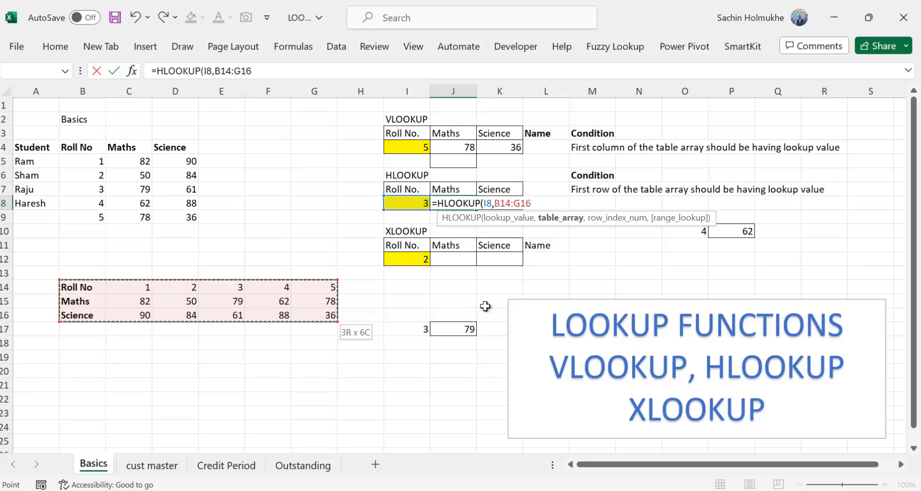
pyautogui.write(',2')
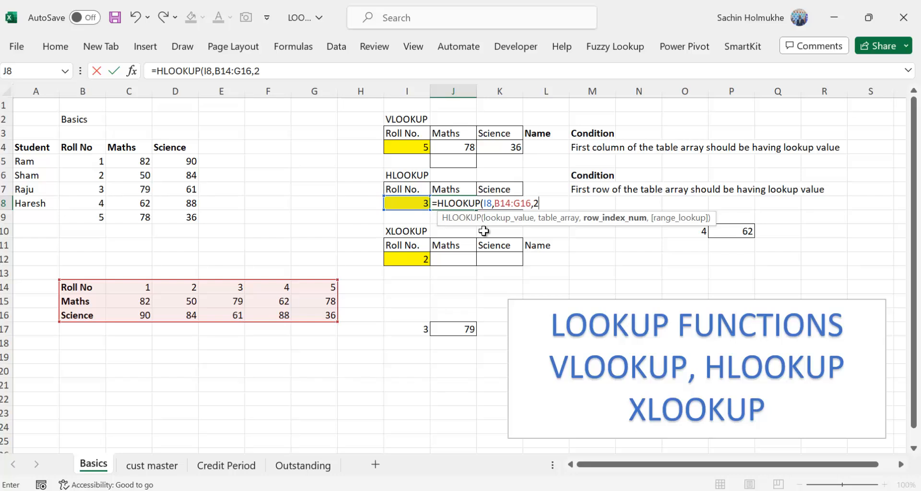
pyautogui.write(',0')
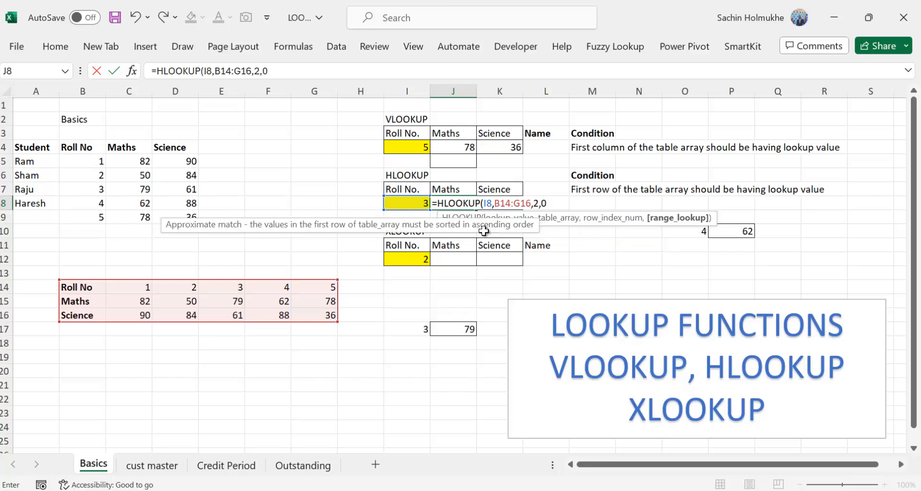
pyautogui.write(')')
pyautogui.press('Return')
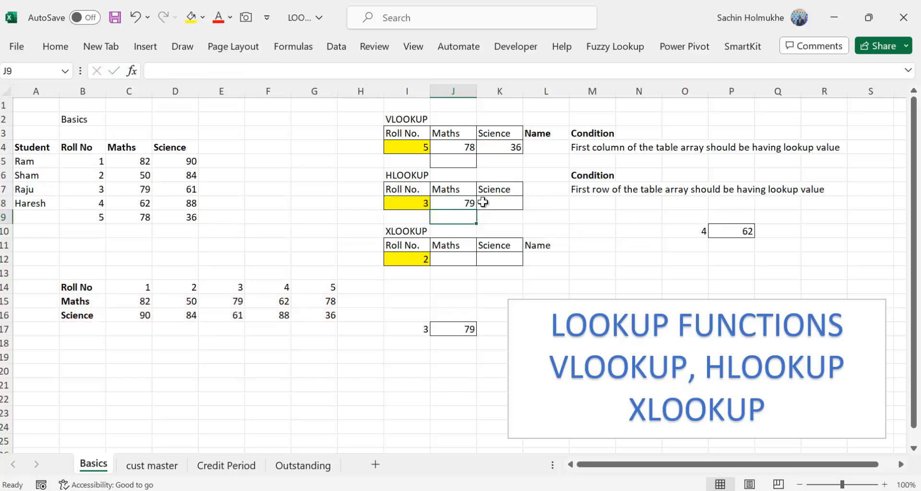
# Try copying the Maths HLOOKUP from J8 into the Science cell K8, inspect its references, and clear the copy
pyautogui.click(465, 202)
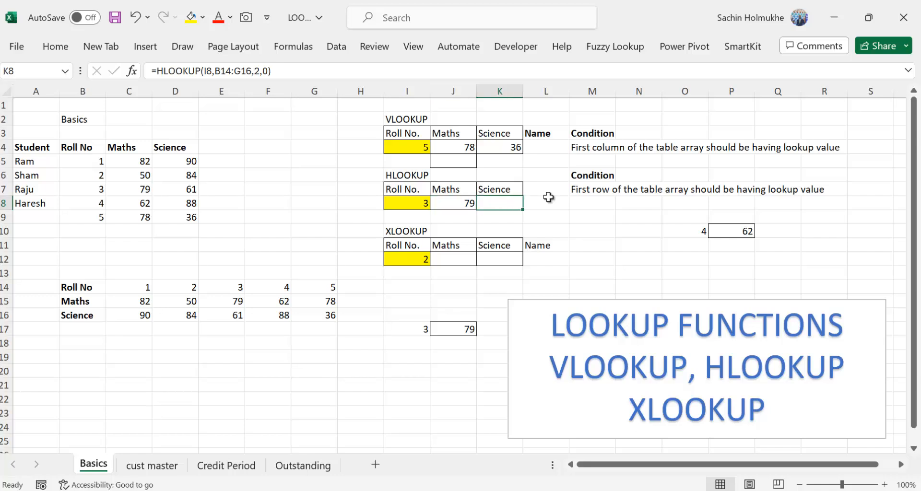
pyautogui.hotkey('ctrl', 'c')
pyautogui.press('Right')
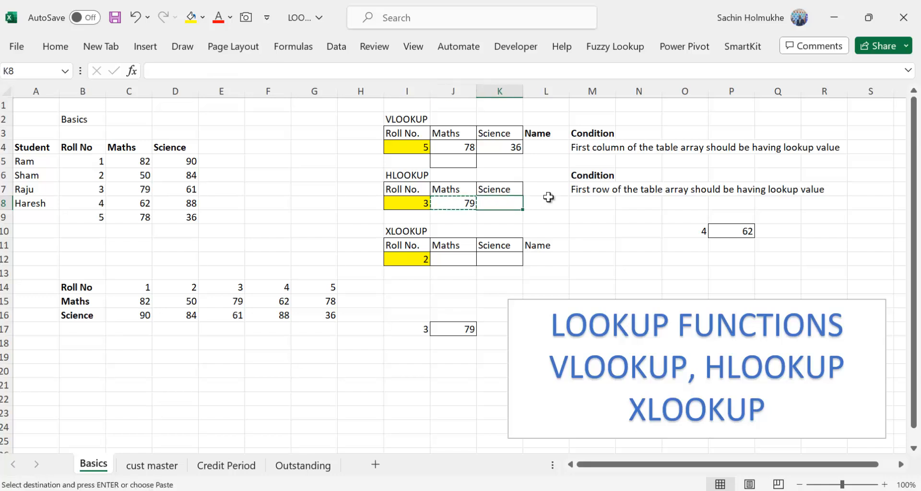
pyautogui.press('Return')
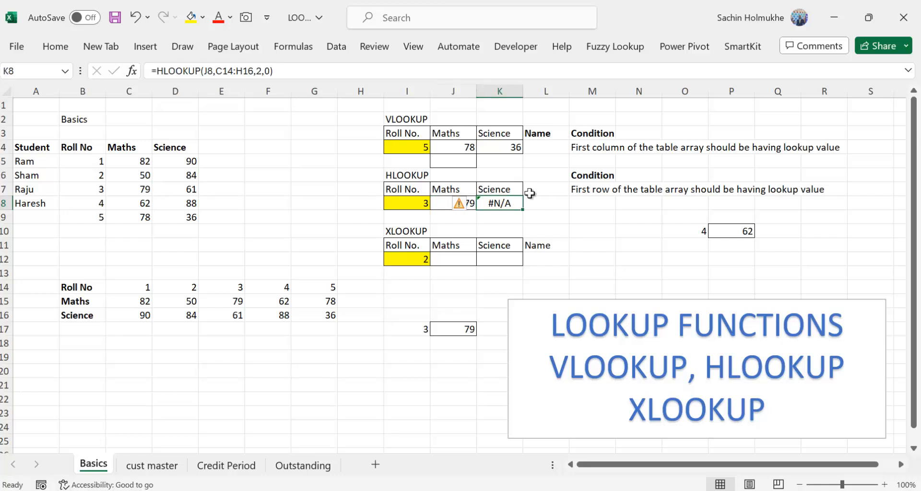
pyautogui.doubleClick(508, 208)
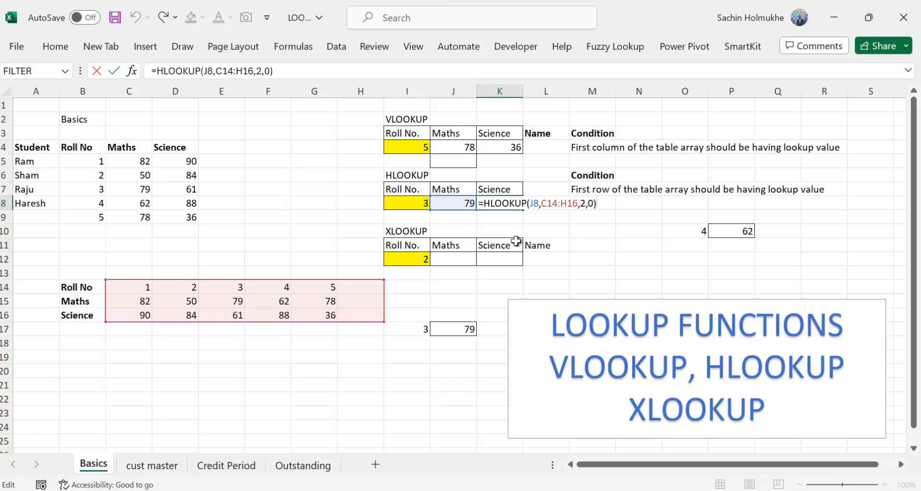
pyautogui.hotkey('ctrl', 'Return')
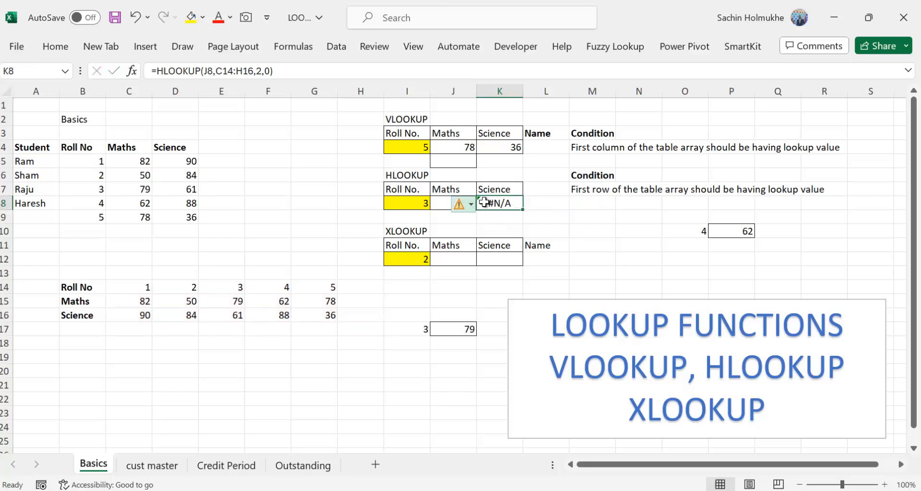
pyautogui.press('Delete')
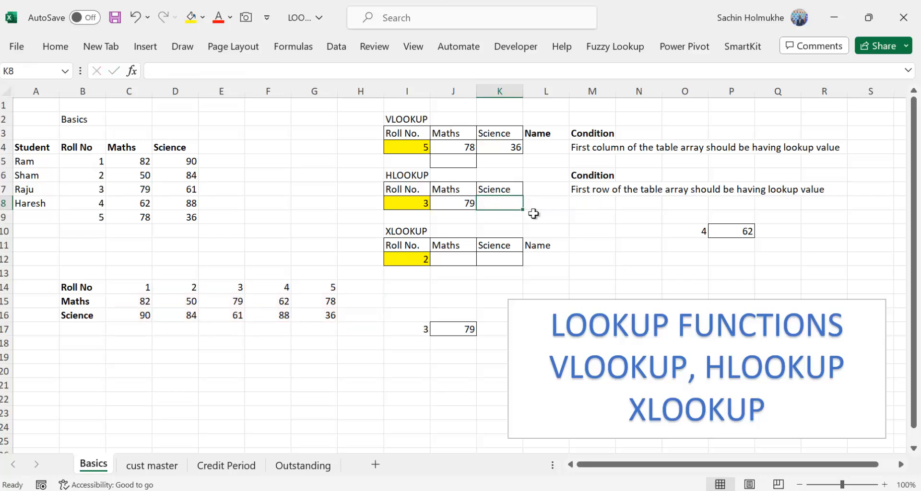
# Start an HLOOKUP formula in the Science cell K8 with roll number cell I8 as the lookup value
pyautogui.press('BackSpace')
pyautogui.write('=HOLL')
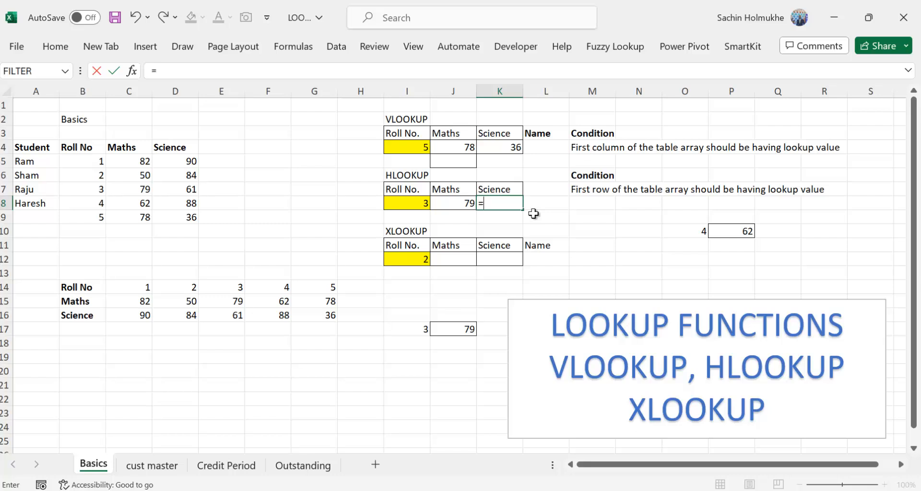
pyautogui.press('BackSpace')
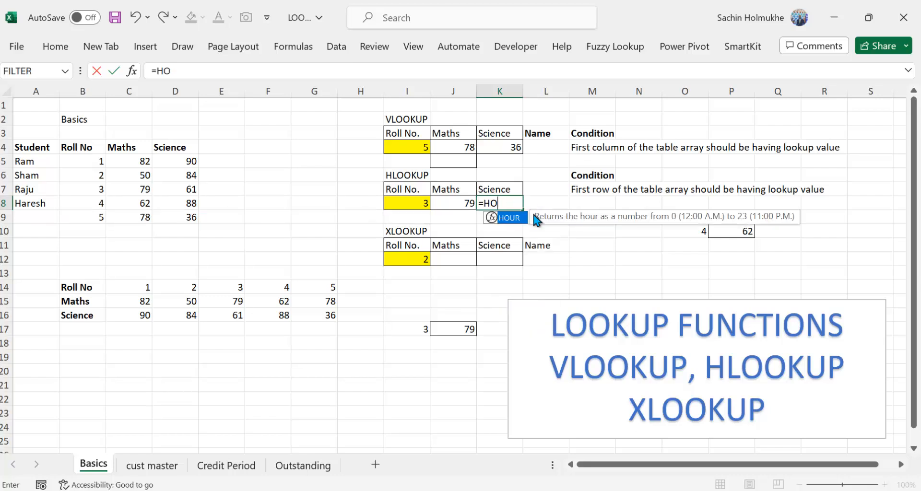
pyautogui.press('BackSpace')
pyautogui.write('LOOKUP')
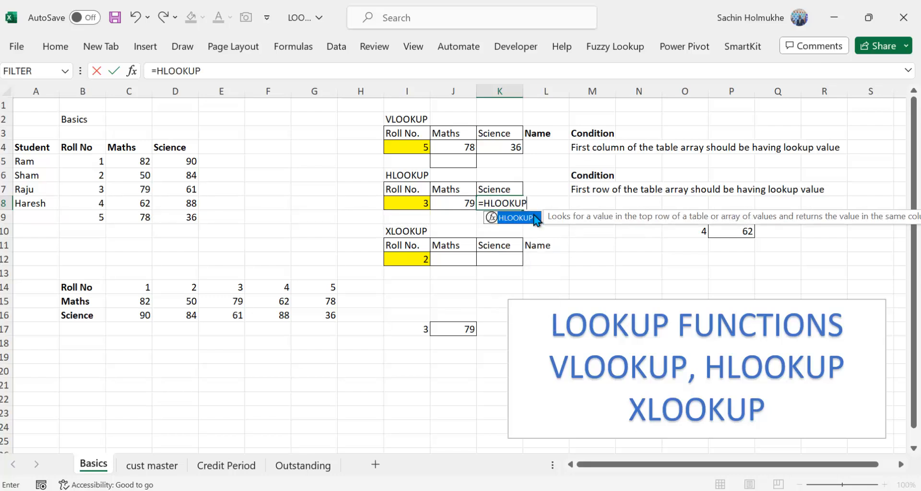
pyautogui.write('(')
pyautogui.press('Down')
pyautogui.press('Down')
pyautogui.press('Down')
pyautogui.press('Left')
pyautogui.press('Left')
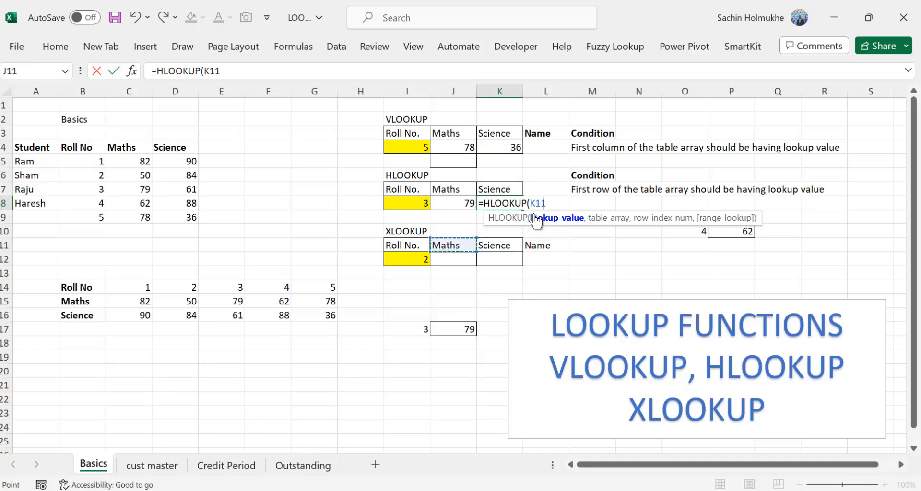
pyautogui.press('Up')
pyautogui.press('Up')
pyautogui.press('Up')
pyautogui.write(',')
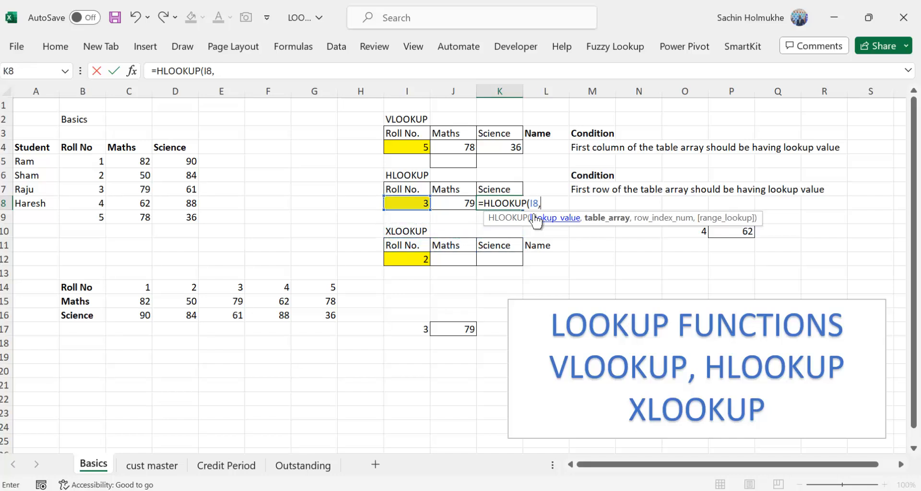
# Complete the Science HLOOKUP in K8 with table array B14:G16, row index 3 and 0 for an exact match
pyautogui.press('Left')
pyautogui.press('Left')
pyautogui.press('Left')
pyautogui.press('Left')
pyautogui.press('Left')
pyautogui.press('Left')
pyautogui.press('Left')
pyautogui.press('Down')
pyautogui.press('Down')
pyautogui.press('Down')
pyautogui.press('Down')
pyautogui.press('Down')
pyautogui.press('Down')
pyautogui.press('Left')
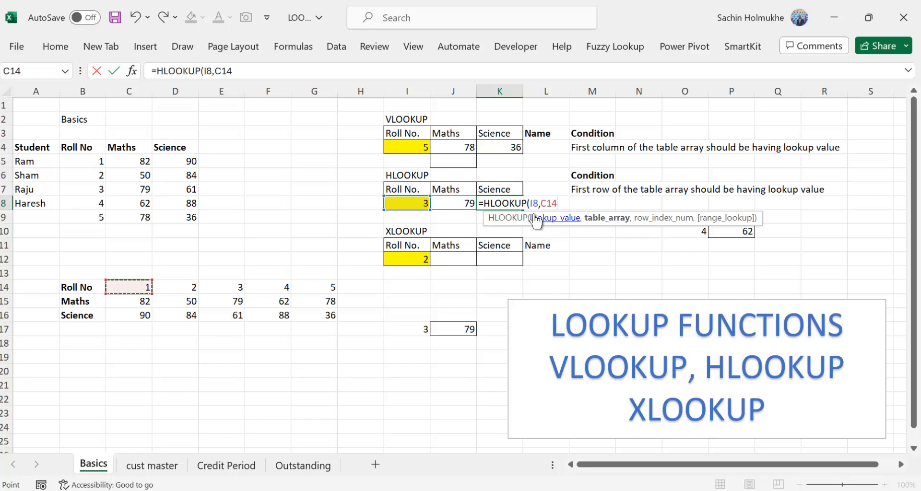
pyautogui.press('Left')
pyautogui.hotkey('shift', 'Right')
pyautogui.hotkey('shift', 'Right')
pyautogui.hotkey('shift', 'Right')
pyautogui.hotkey('shift', 'Right')
pyautogui.hotkey('shift', 'Right')
pyautogui.hotkey('shift', 'Down')
pyautogui.hotkey('shift', 'Down')
pyautogui.write(',')
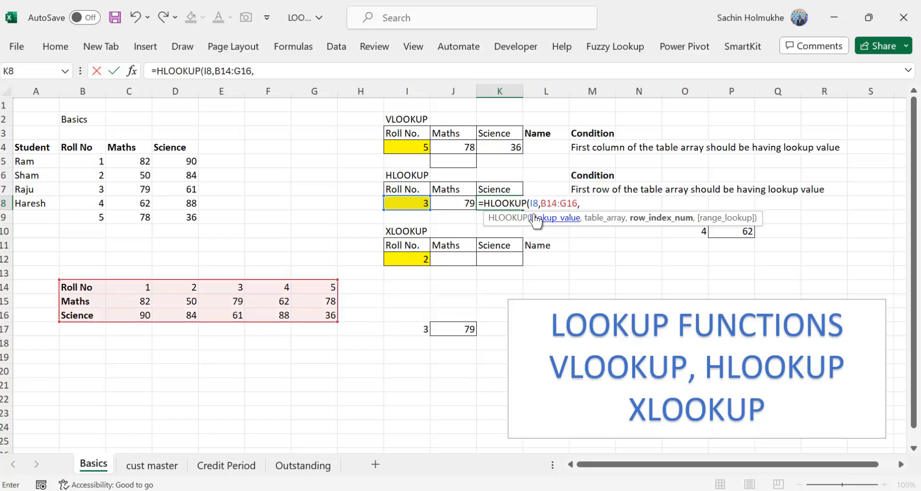
pyautogui.write('3,0')
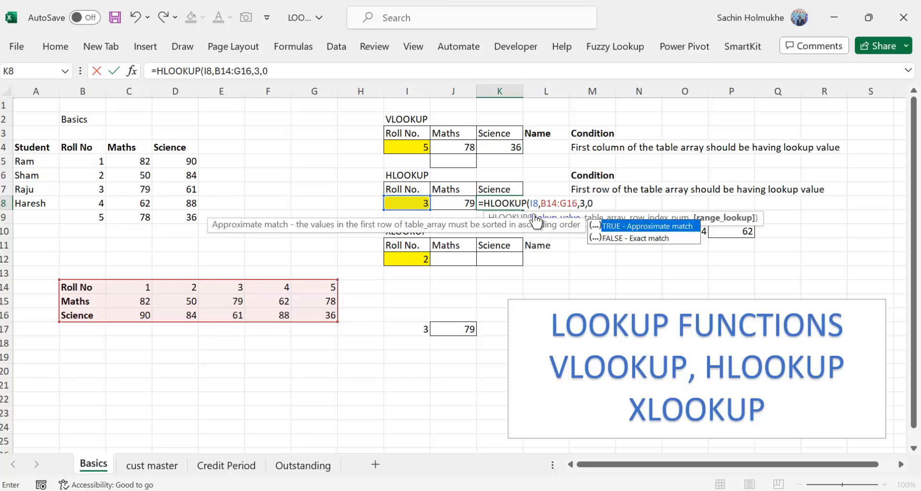
pyautogui.press('Return')
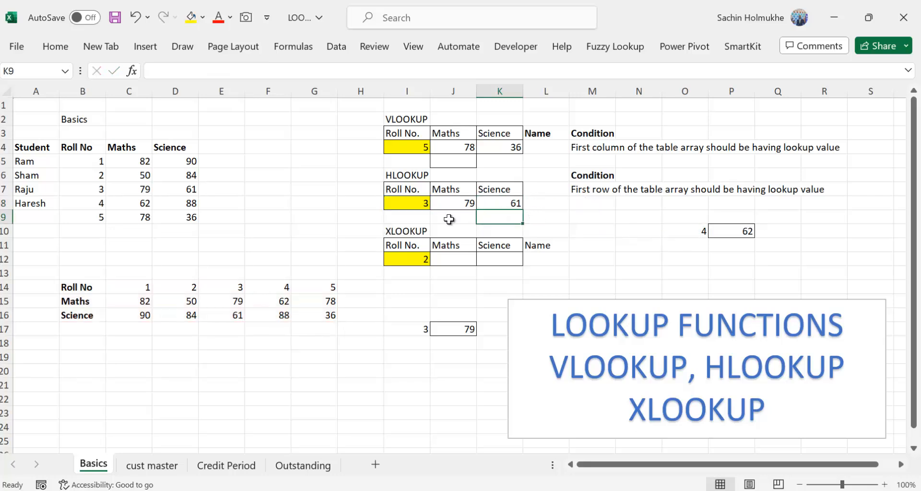
# Set the HLOOKUP roll number in I8 to 4
pyautogui.click(421, 203)
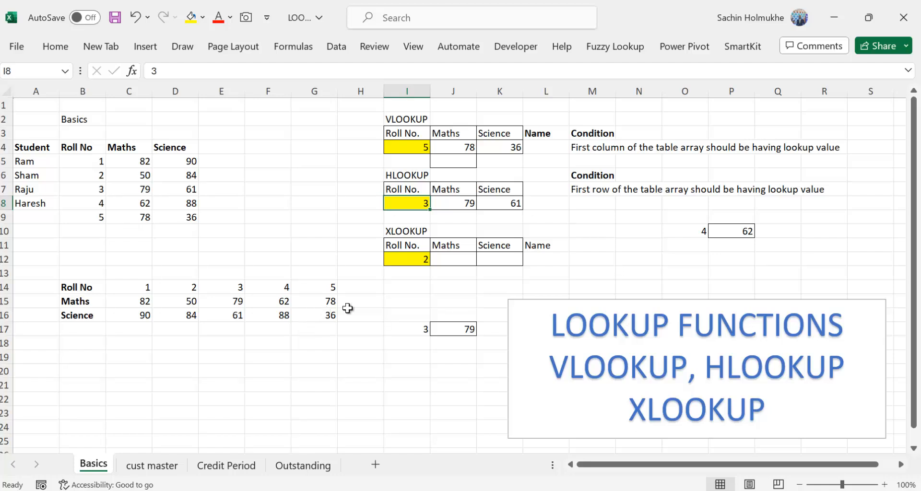
pyautogui.write('4')
pyautogui.press('Return')
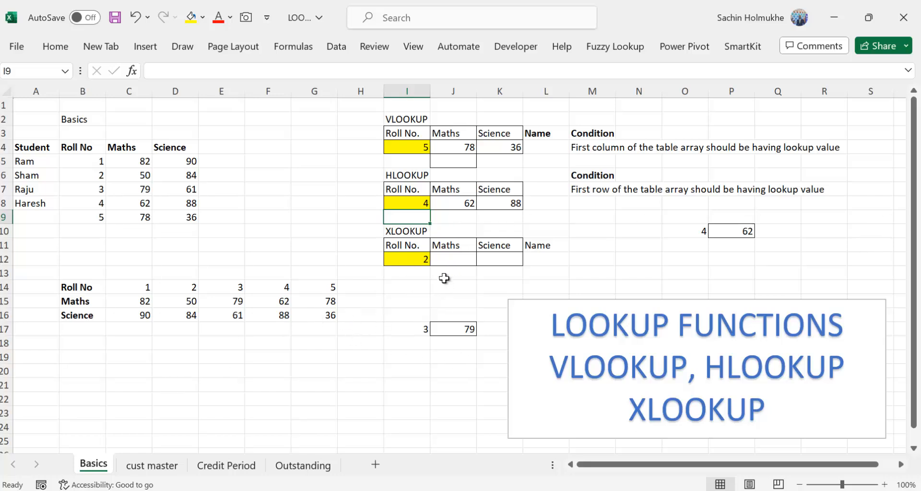
# Start an XLOOKUP formula in the Maths cell J12 with roll number cell I12 as the lookup value
pyautogui.click(456, 259)
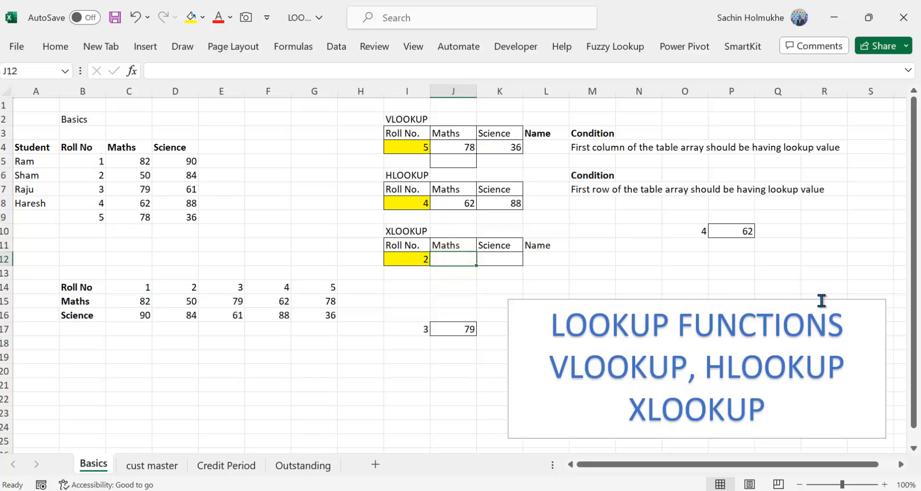
pyautogui.write('X')
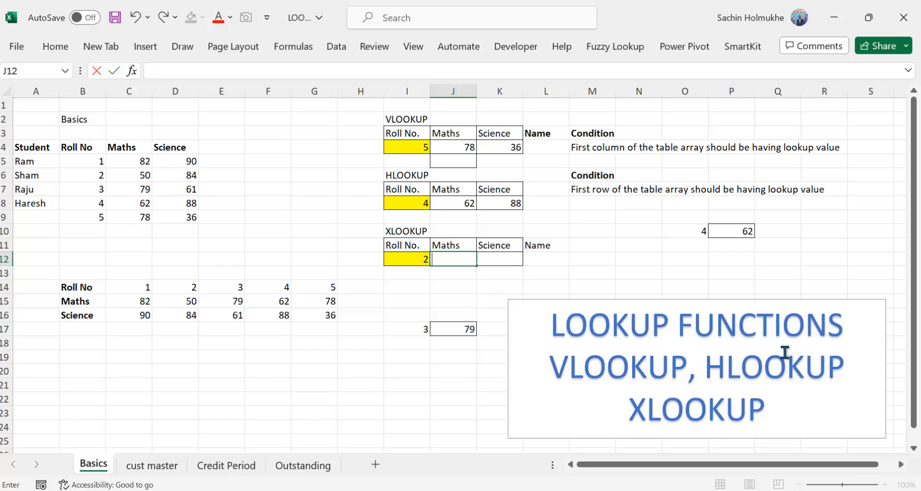
pyautogui.write('=X')
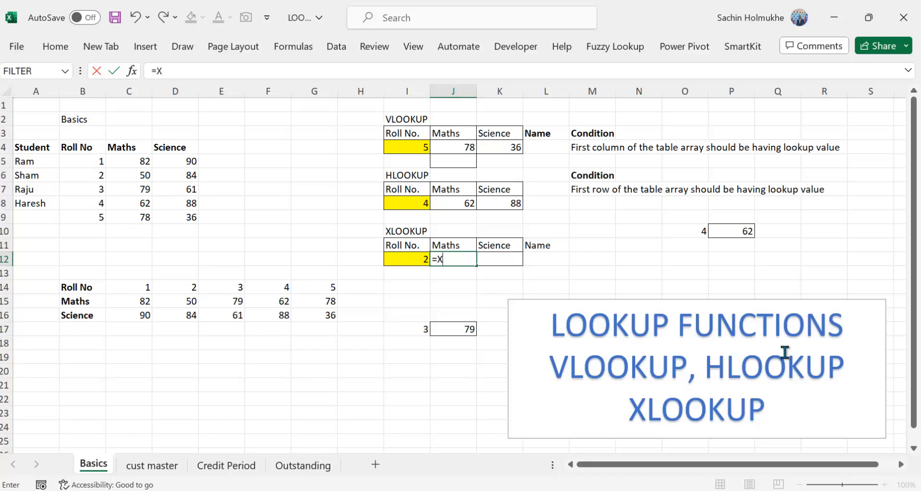
pyautogui.write('LOOKUP')
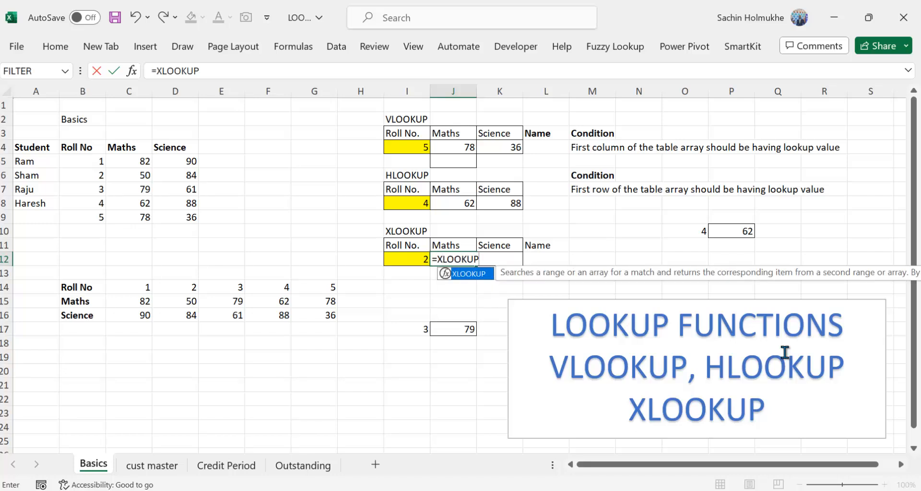
pyautogui.write('(')
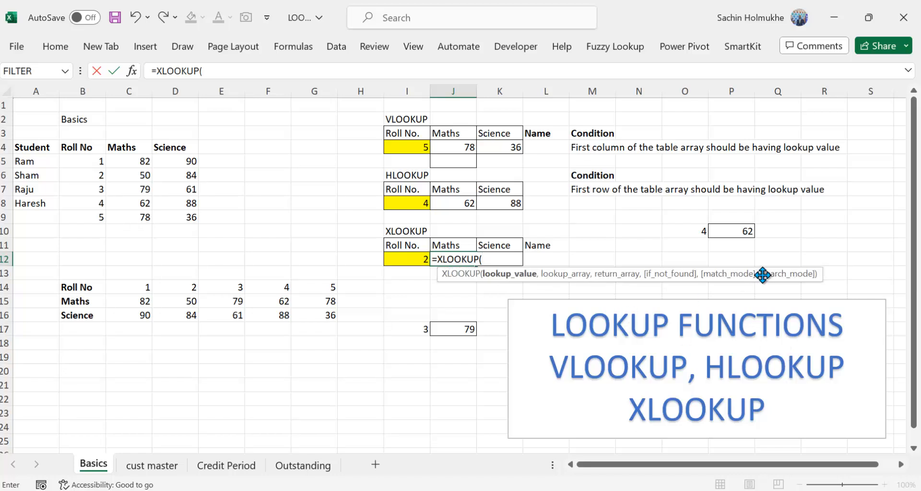
pyautogui.click(411, 261)
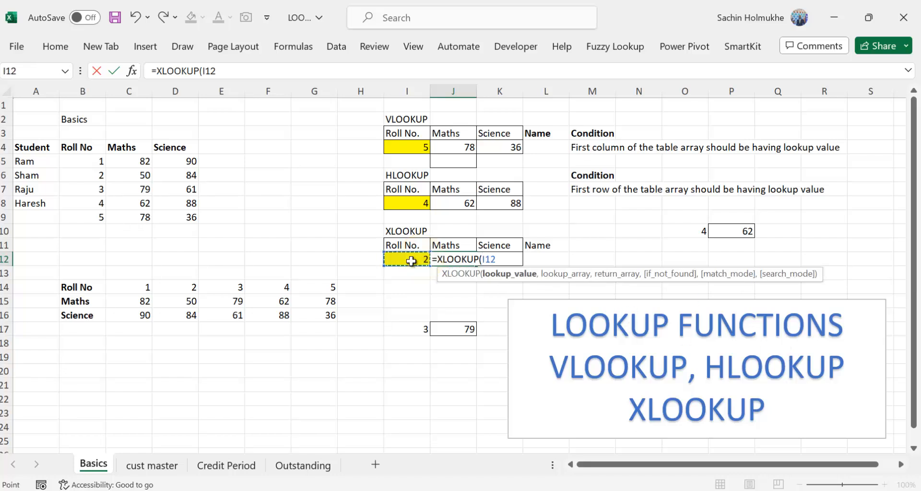
pyautogui.write(',')
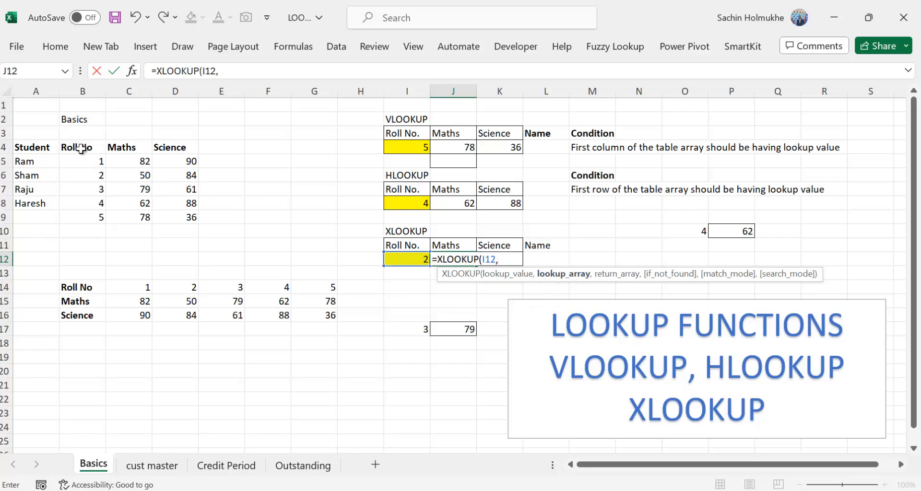
# Give the Maths XLOOKUP the Roll No column B4:B9 as lookup array and the Maths column C4:C9 as return array
pyautogui.moveTo(75, 147); pyautogui.dragTo(85, 218)
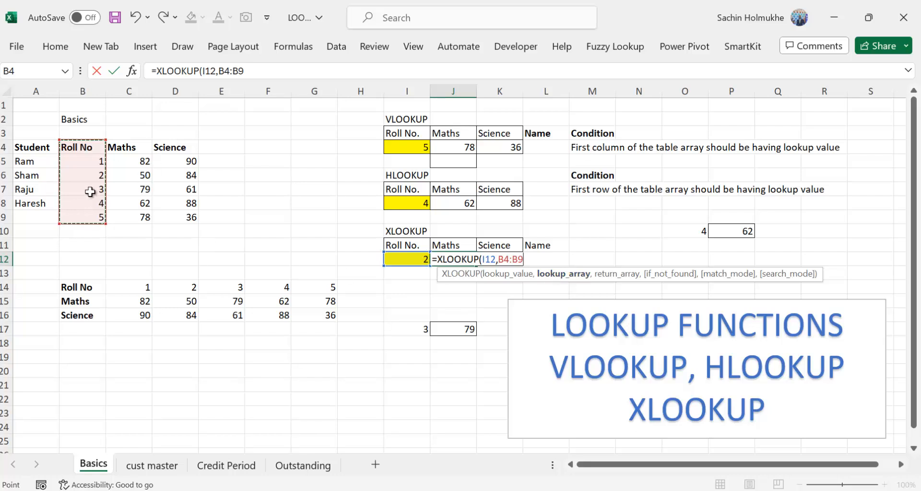
pyautogui.write(',')
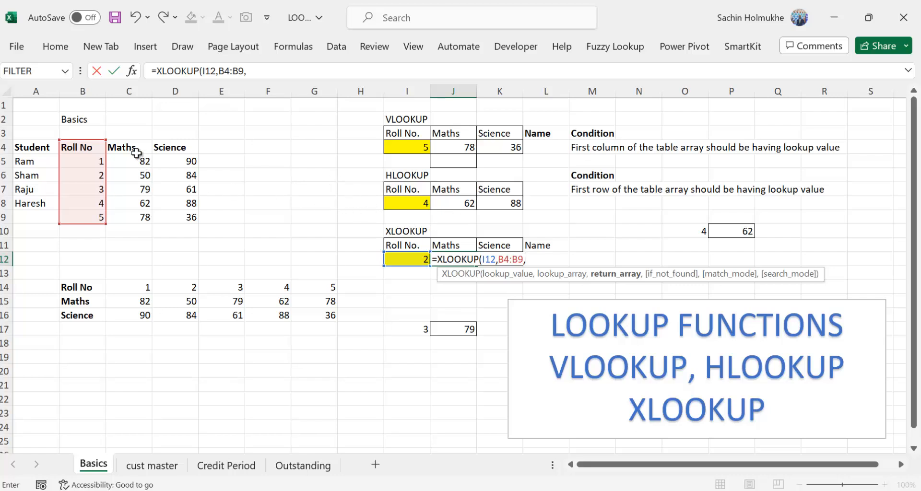
pyautogui.moveTo(134, 148); pyautogui.dragTo(138, 225)
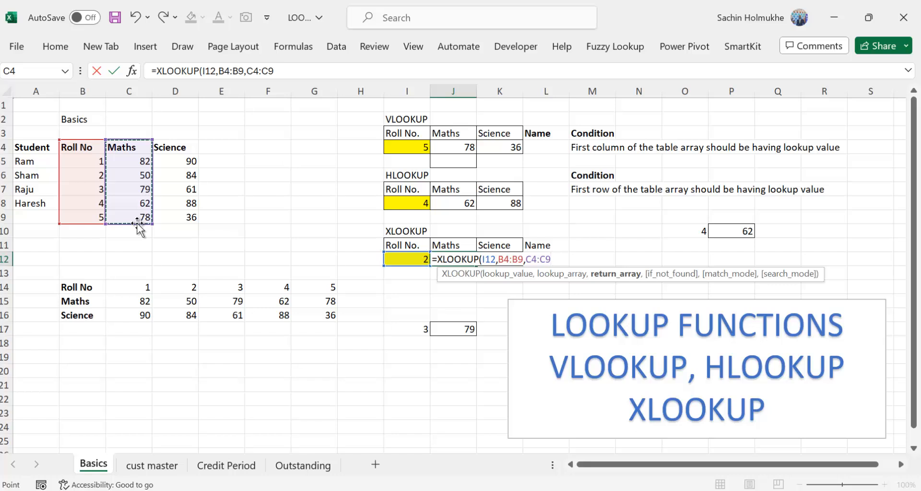
pyautogui.write(',')
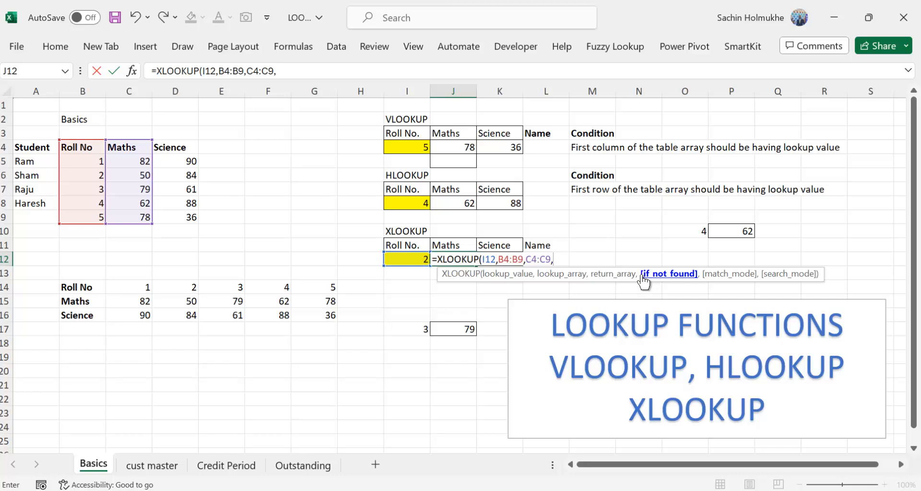
# Complete the Maths XLOOKUP in J12 with "NOT FOUND" as the if-not-found text and match mode 0 for an exact match
pyautogui.write('"NOT FOUND')
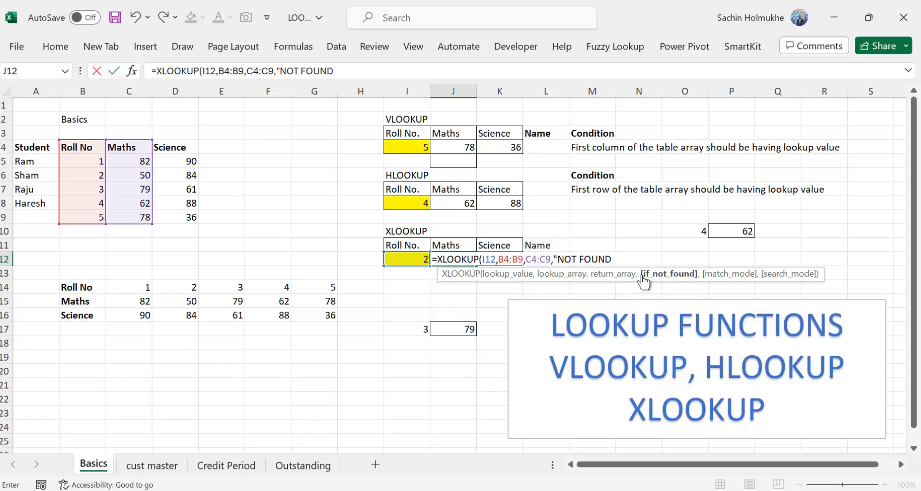
pyautogui.write('",')
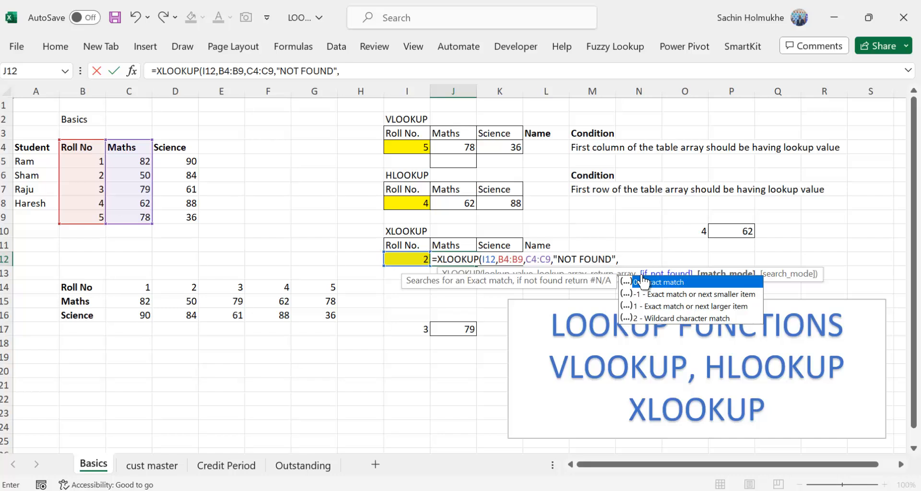
pyautogui.write('0)')
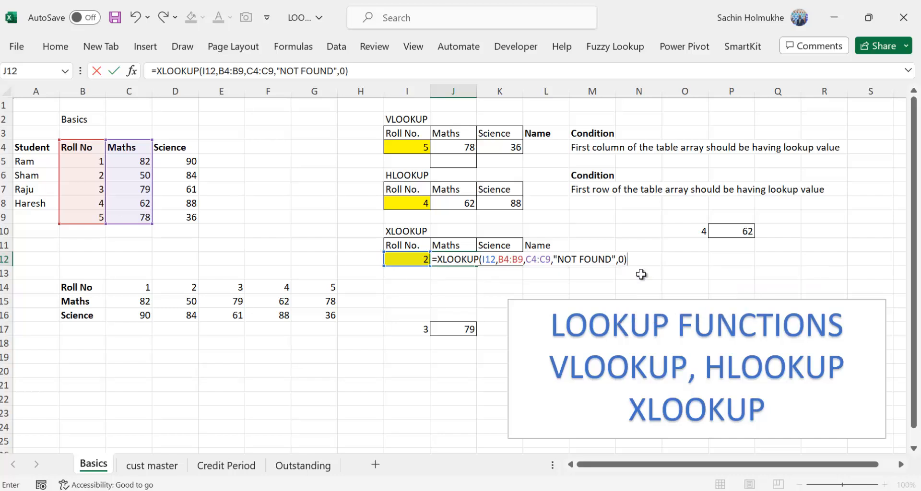
pyautogui.press('Return')
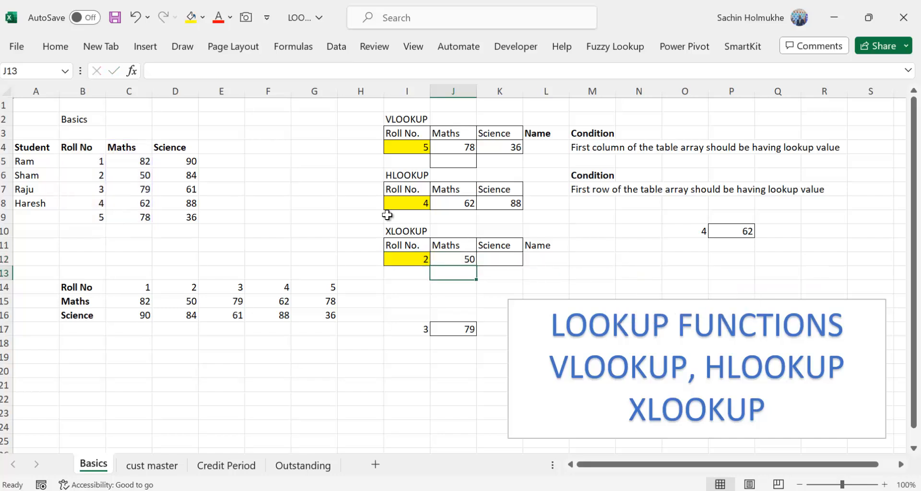
pyautogui.click(426, 262)
pyautogui.click(462, 262)
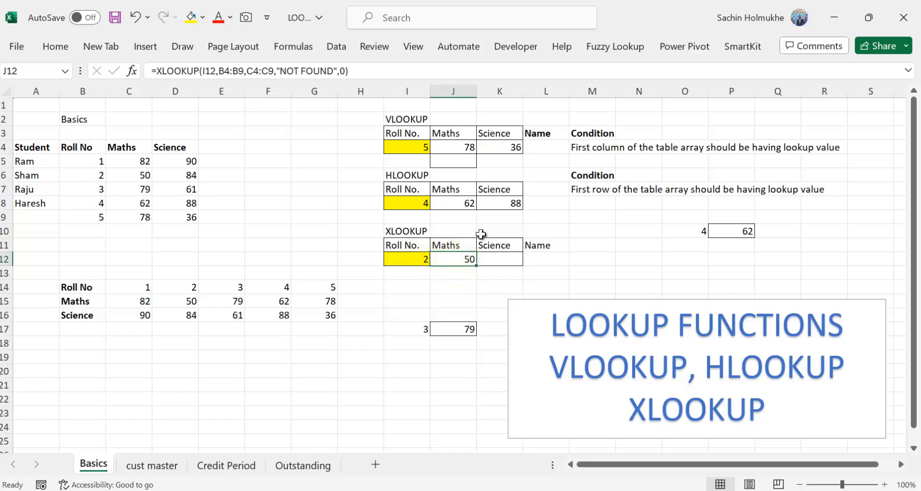
# Start an XLOOKUP formula in the Science cell K12 with roll number cell I12 as the lookup value
pyautogui.click(506, 258)
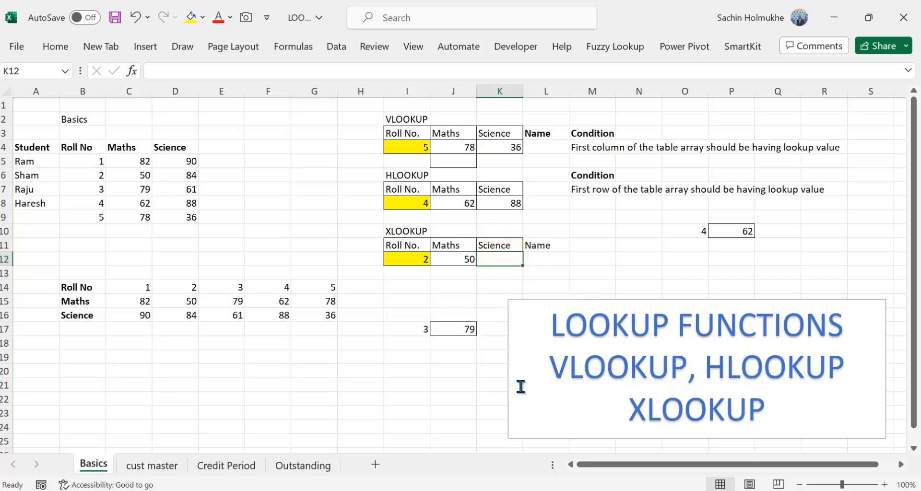
pyautogui.write('=')
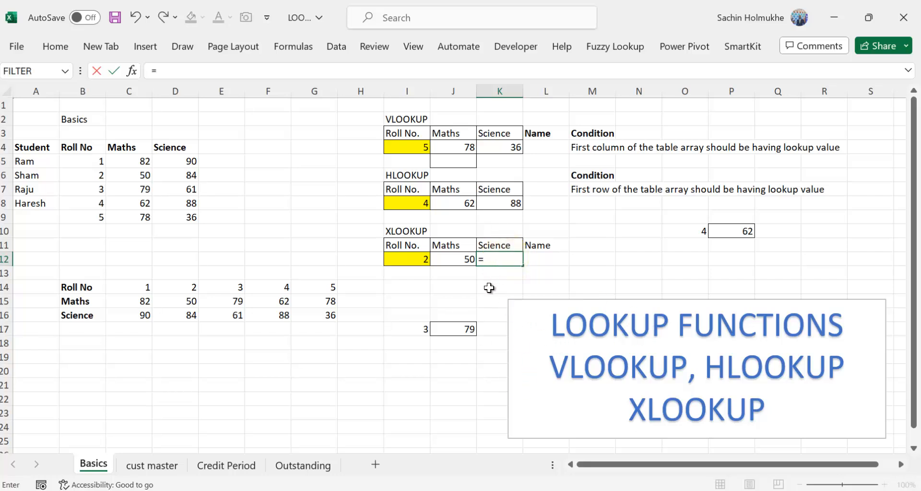
pyautogui.write('XLOOKUP')
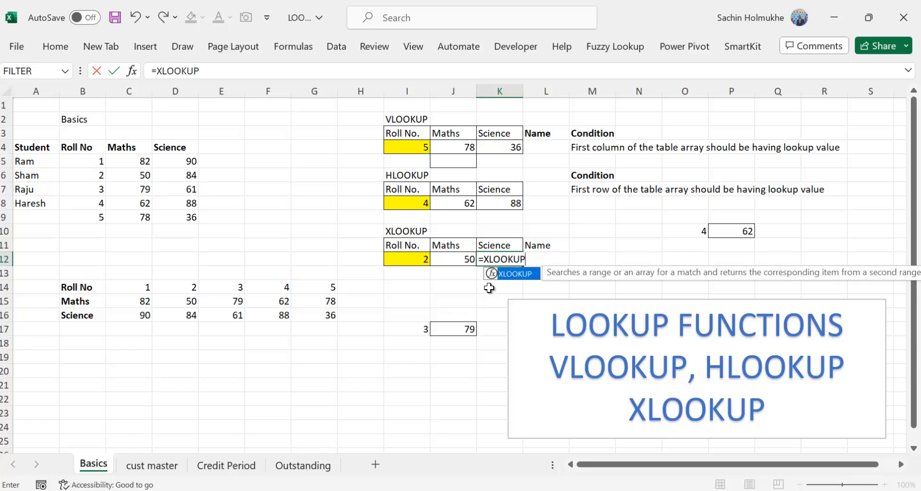
pyautogui.write('(')
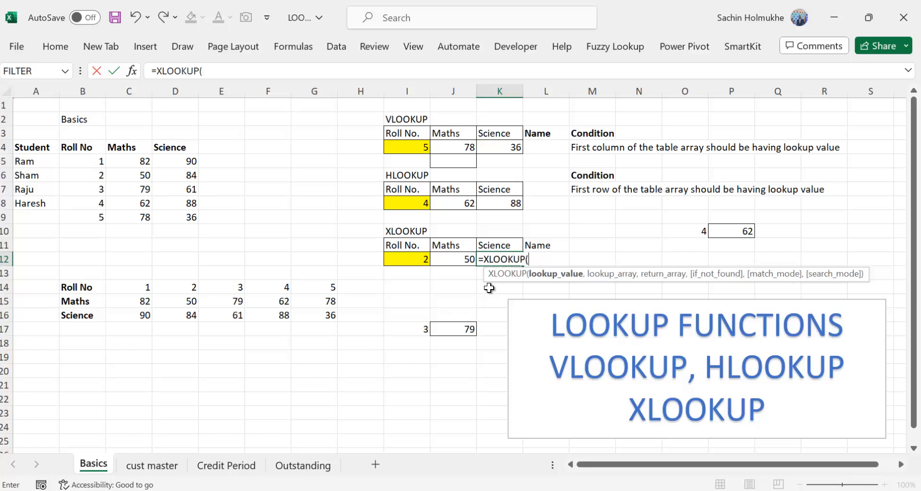
pyautogui.press('Left')
pyautogui.press('Left')
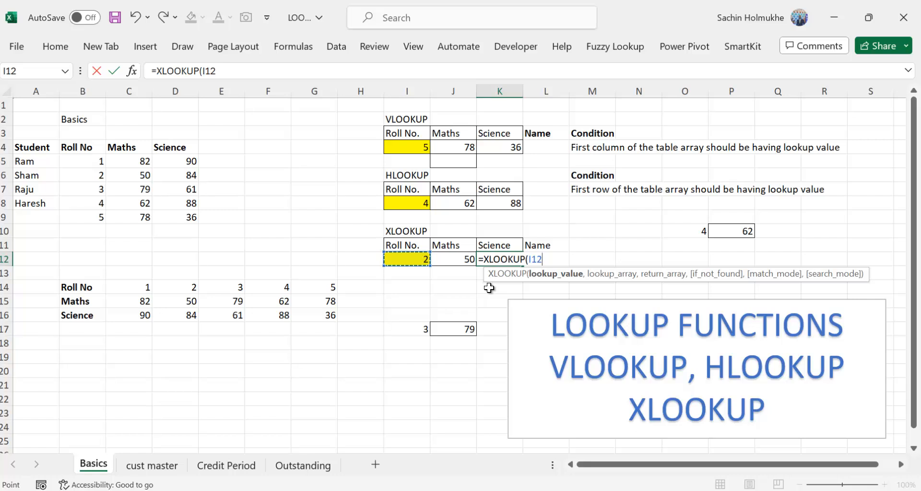
pyautogui.write(',')
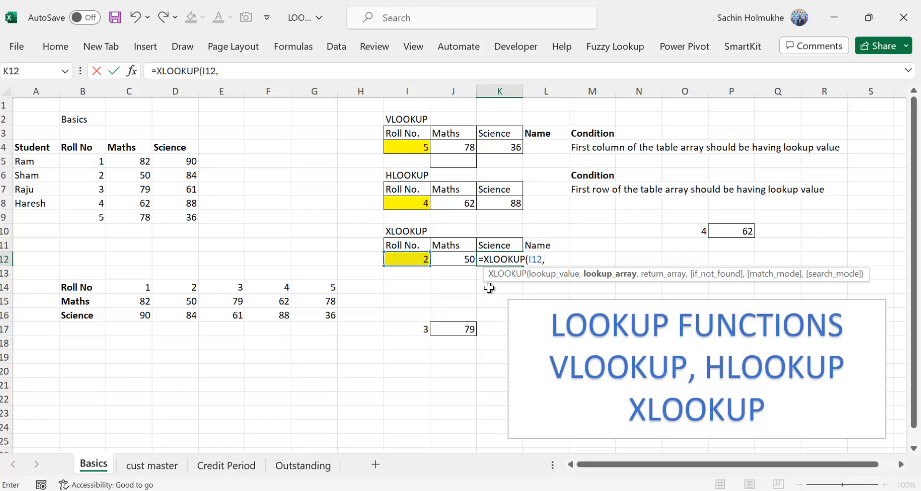
# Set the Science XLOOKUP's lookup array to the horizontal Roll No row B14:G14
pyautogui.press('Down')
pyautogui.press('Left')
pyautogui.press('Left')
pyautogui.press('Left')
pyautogui.press('Left')
pyautogui.press('Left')
pyautogui.press('Left')
pyautogui.press('Left')
pyautogui.press('Left')
pyautogui.press('Left')
pyautogui.press('Up')
pyautogui.press('Up')
pyautogui.press('Up')
pyautogui.press('Up')
pyautogui.press('Up')
pyautogui.press('Up')
pyautogui.press('Up')
pyautogui.press('Up')
pyautogui.press('Up')
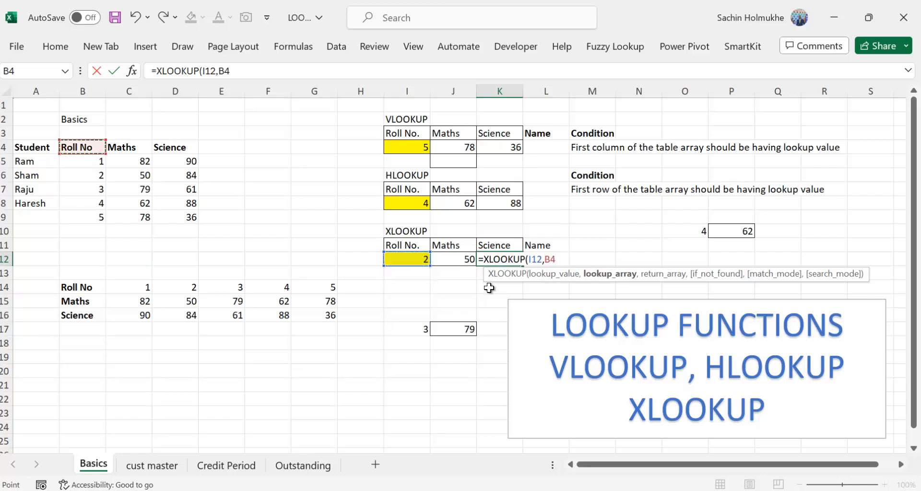
pyautogui.hotkey('ctrl', 'shift', 'Down')
pyautogui.press('Down')
pyautogui.press('Down')
pyautogui.press('Down')
pyautogui.press('Down')
pyautogui.press('Down')
pyautogui.press('Down')
pyautogui.press('Down')
pyautogui.press('Down')
pyautogui.press('Down')
pyautogui.press('Down')
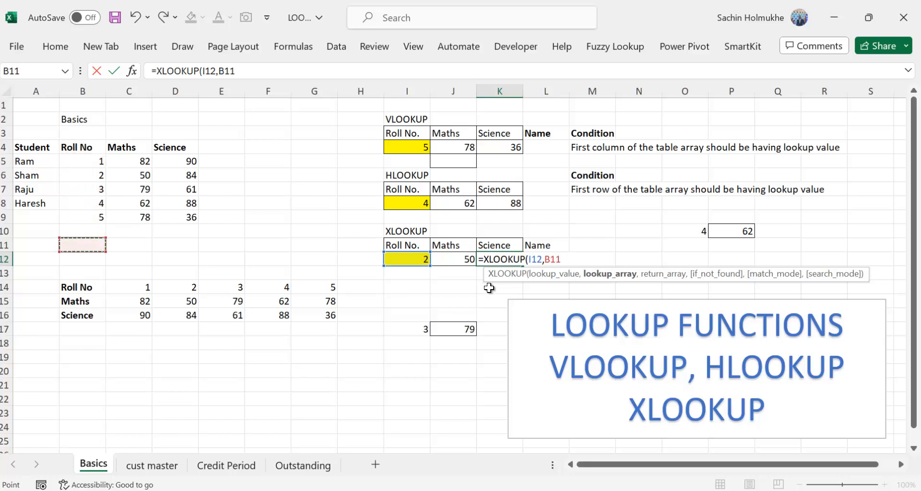
pyautogui.hotkey('ctrl', 'shift', 'Right')
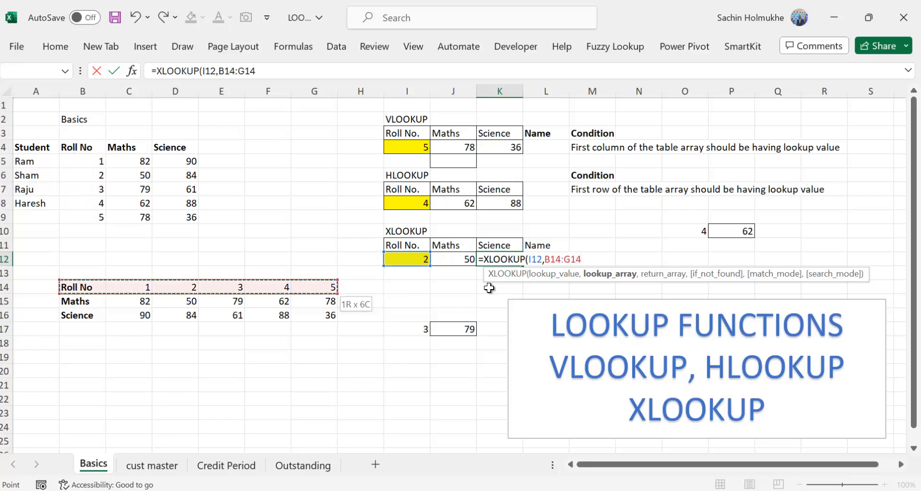
pyautogui.write(',')
# Set the Science XLOOKUP's return array to the horizontal Science row B16:G16
pyautogui.press('Down')
pyautogui.press('Down')
pyautogui.press('Down')
pyautogui.press('Down')
pyautogui.press('Down')
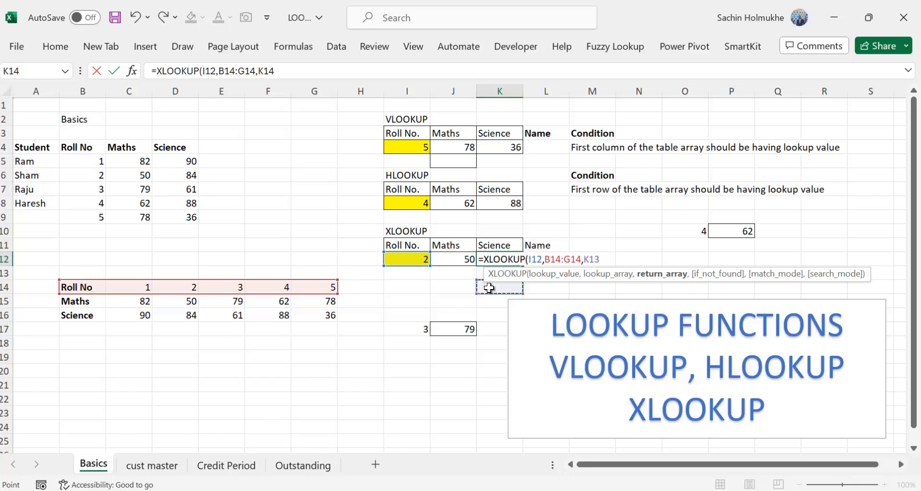
pyautogui.press('Left')
pyautogui.press('Left')
pyautogui.press('Left')
pyautogui.press('Left')
pyautogui.press('Left')
pyautogui.press('Left')
pyautogui.press('Left')
pyautogui.press('Left')
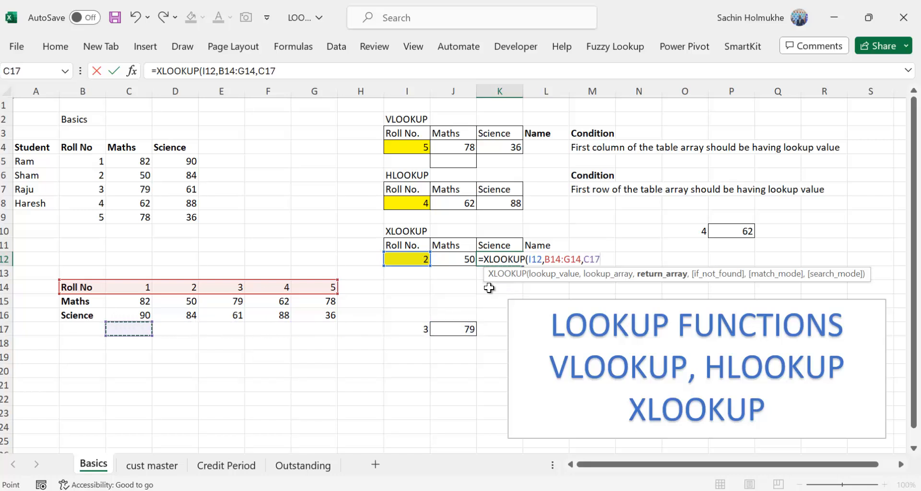
pyautogui.press('Left')
pyautogui.press('Up')
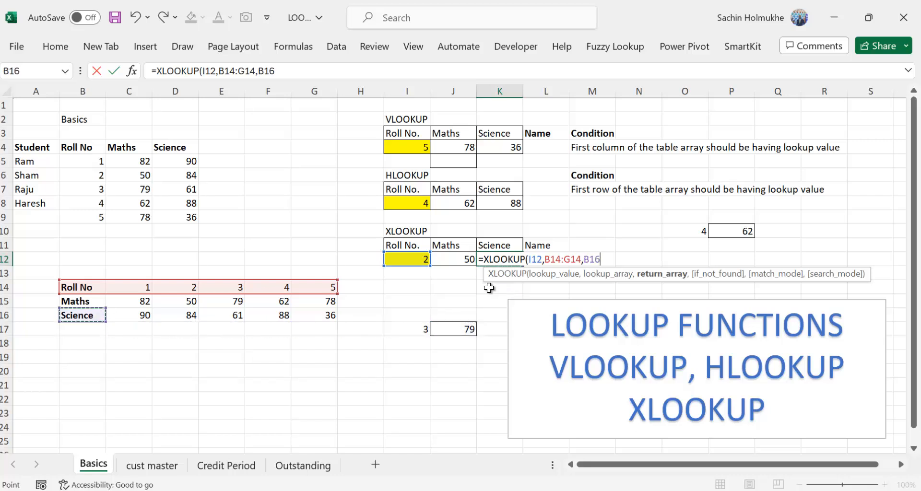
pyautogui.hotkey('ctrl', 'shift', 'Right')
pyautogui.write(',')
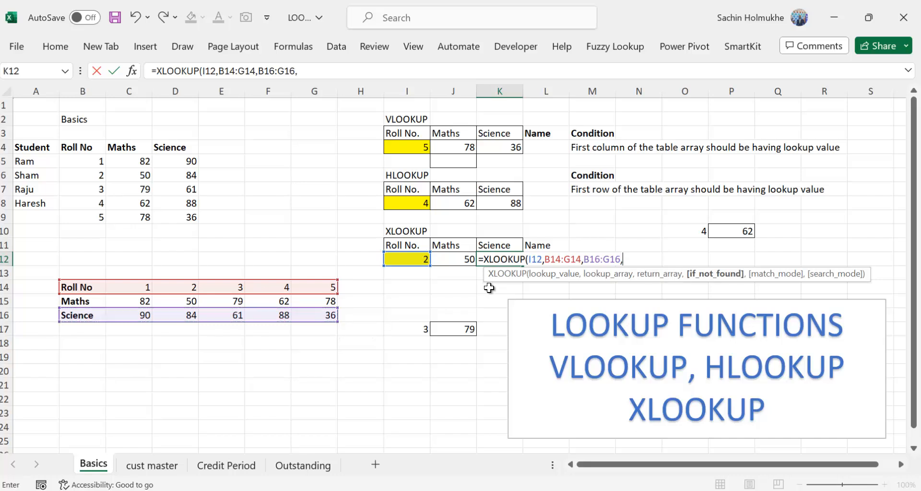
# Complete the Science XLOOKUP in K12 with "NOT FOUND" as the if-not-found text and match mode 0 for an exact match
pyautogui.write('"NOT FOU')
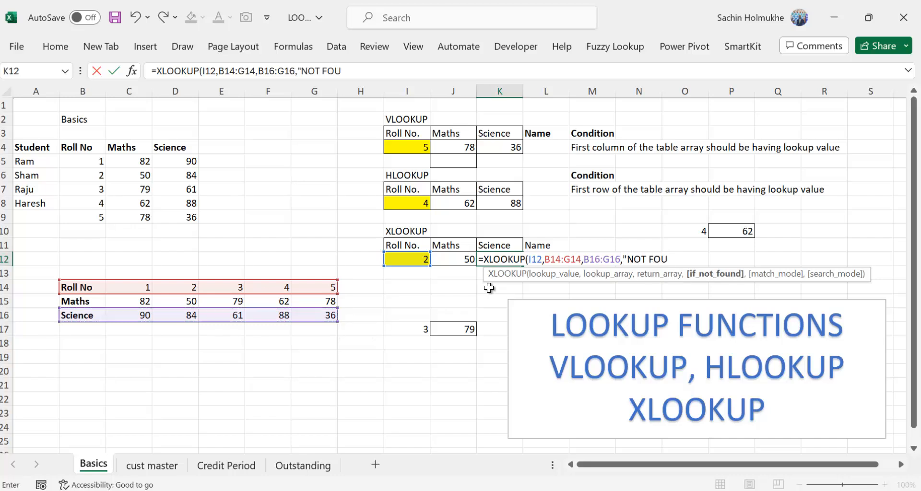
pyautogui.write('ND",')
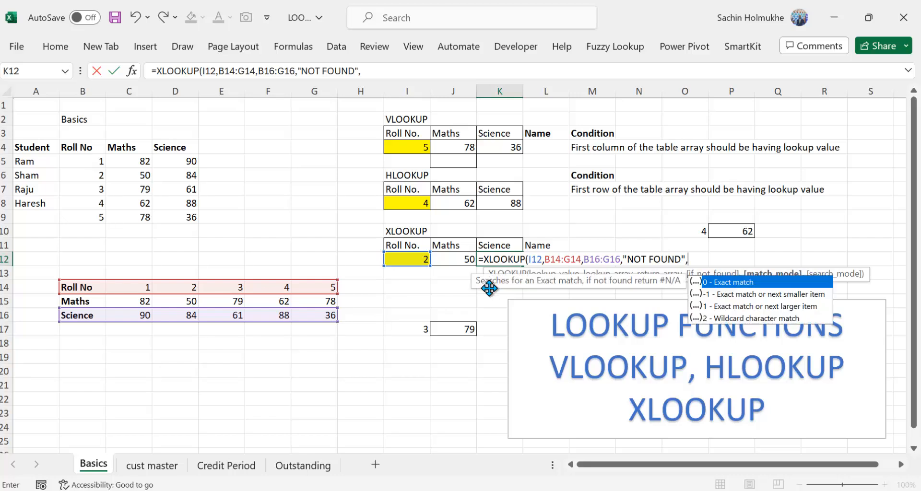
pyautogui.write('0)')
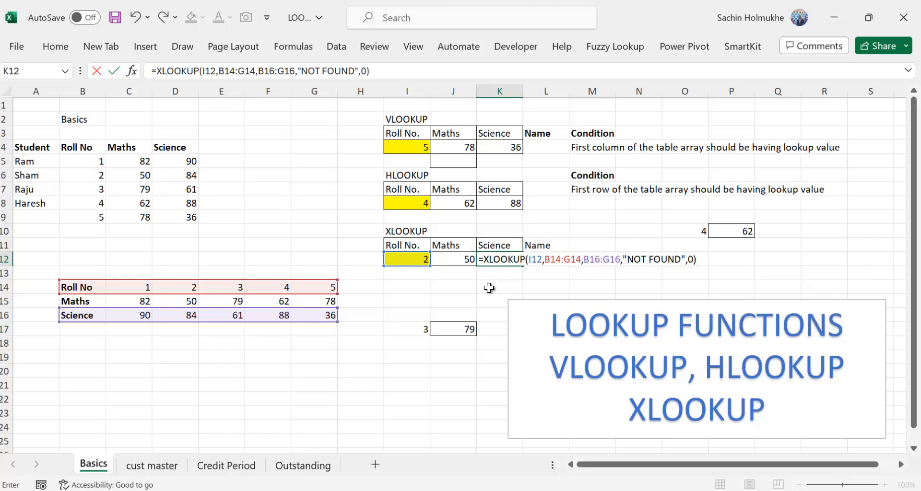
pyautogui.press('Return')
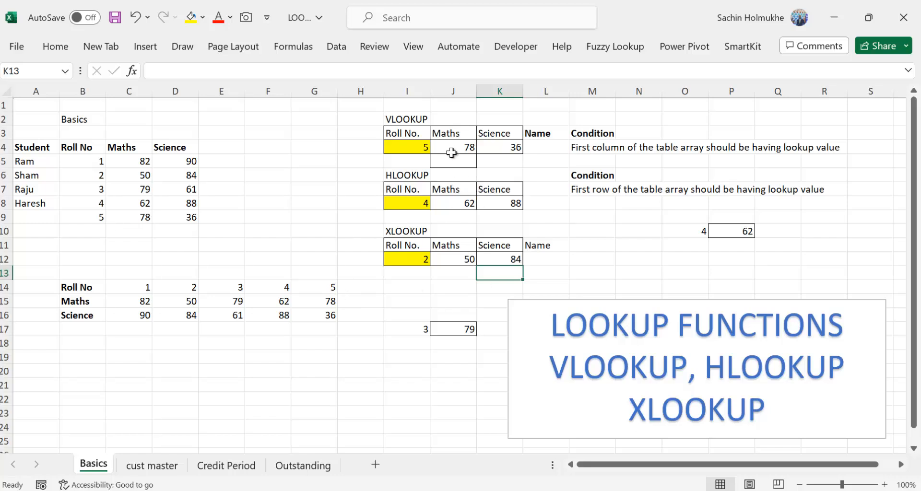
# Examine the vertical table's Roll No, Student and marks columns and the horizontal marks table B14:G16 as sources for the Name lookup
pyautogui.click(549, 257)
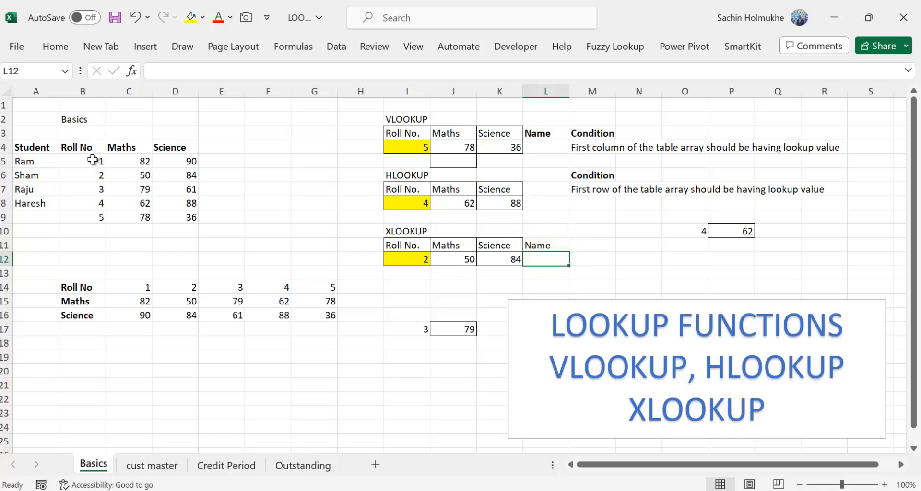
pyautogui.moveTo(87, 150); pyautogui.dragTo(98, 216)
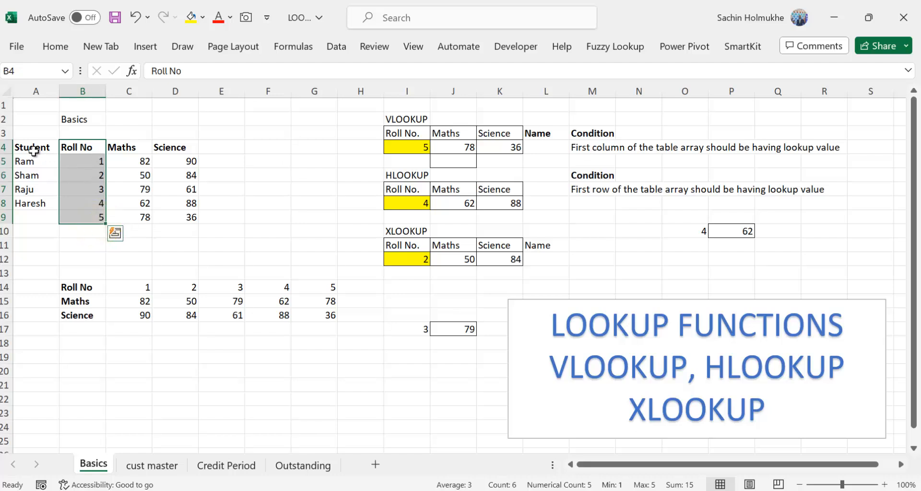
pyautogui.moveTo(34, 147); pyautogui.dragTo(33, 236)
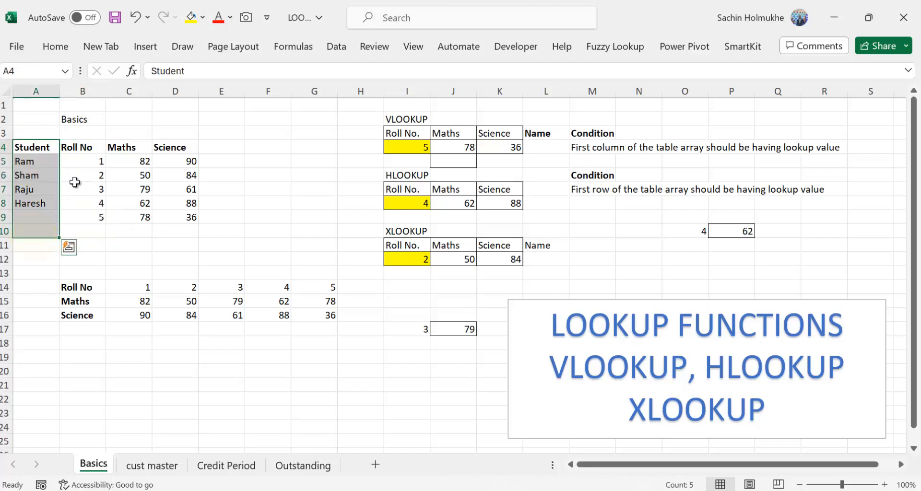
pyautogui.moveTo(88, 148); pyautogui.dragTo(208, 232)
pyautogui.click(214, 255)
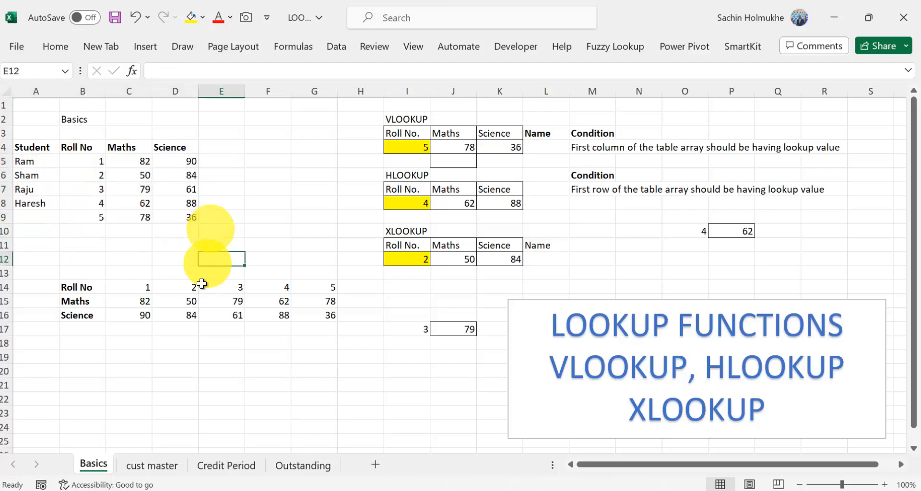
pyautogui.click(77, 288)
pyautogui.moveTo(83, 308); pyautogui.dragTo(328, 331)
pyautogui.moveTo(321, 285); pyautogui.dragTo(325, 314)
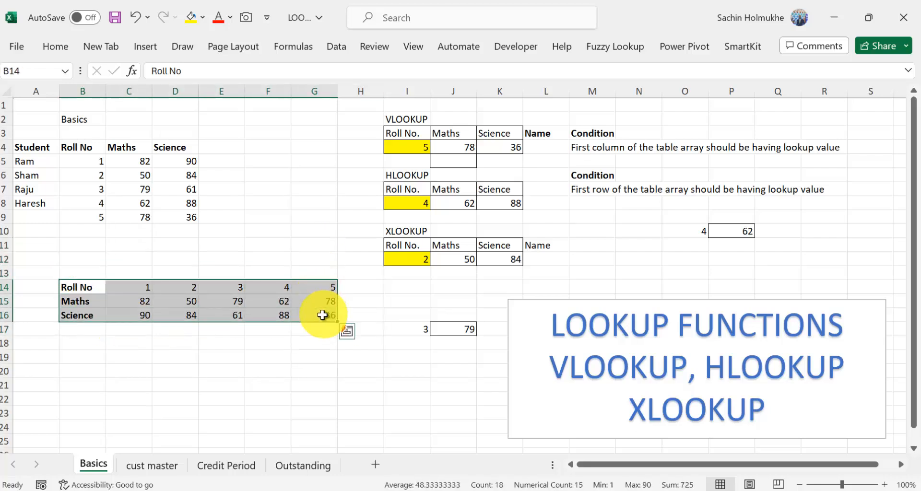
# Start an XLOOKUP formula in the Name cell L12 with roll number cell I12 as the lookup value
pyautogui.click(538, 259)
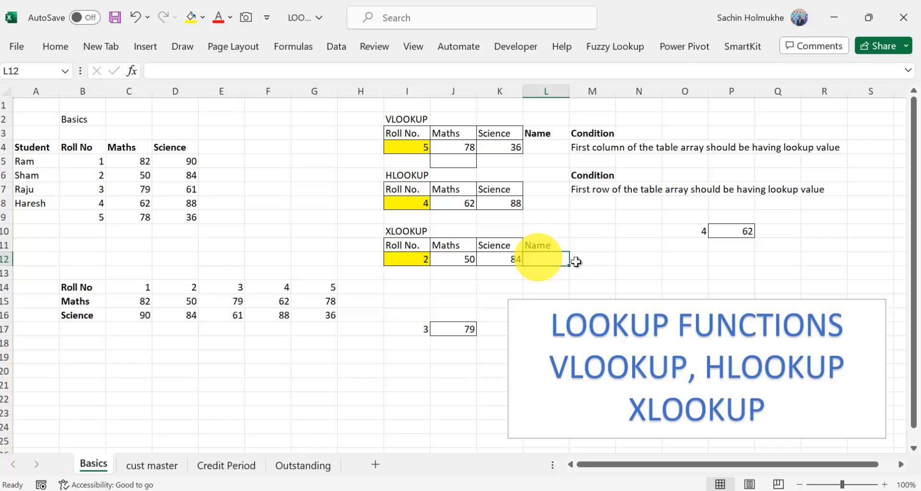
pyautogui.write('=XLO')
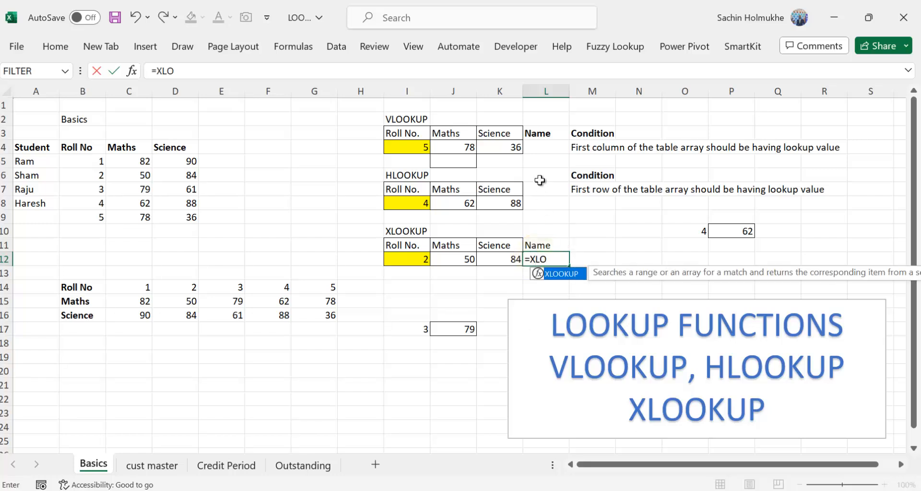
pyautogui.write('OKUP(')
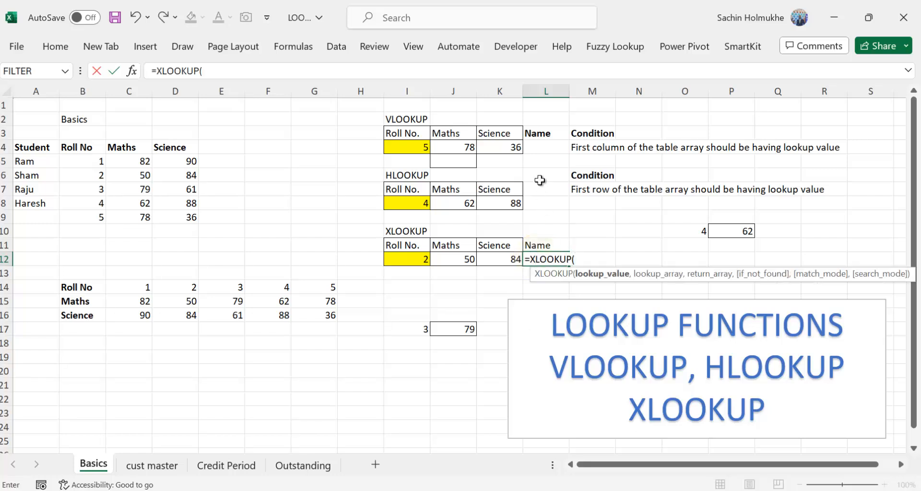
pyautogui.click(422, 252)
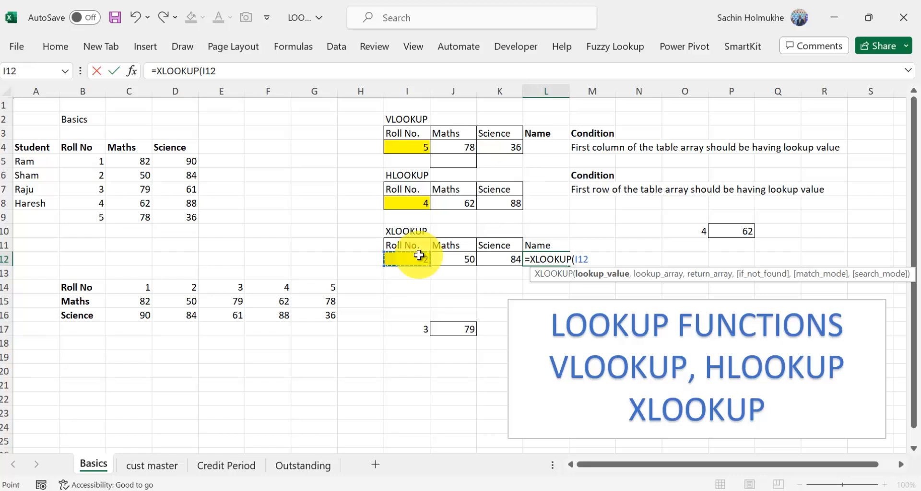
pyautogui.write(',')
# Set the Name XLOOKUP's lookup array to the vertical Roll No column B4:B9
pyautogui.press('Left')
pyautogui.hotkey('ctrl', 'Left')
pyautogui.hotkey('ctrl', 'Left')
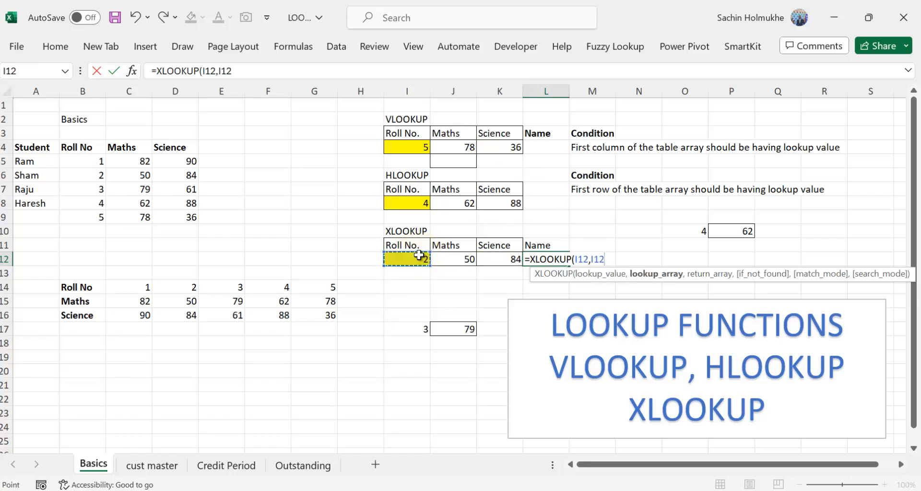
pyautogui.hotkey('ctrl', 'Up')
pyautogui.press('Up')
pyautogui.press('Up')
pyautogui.press('Up')
pyautogui.press('Up')
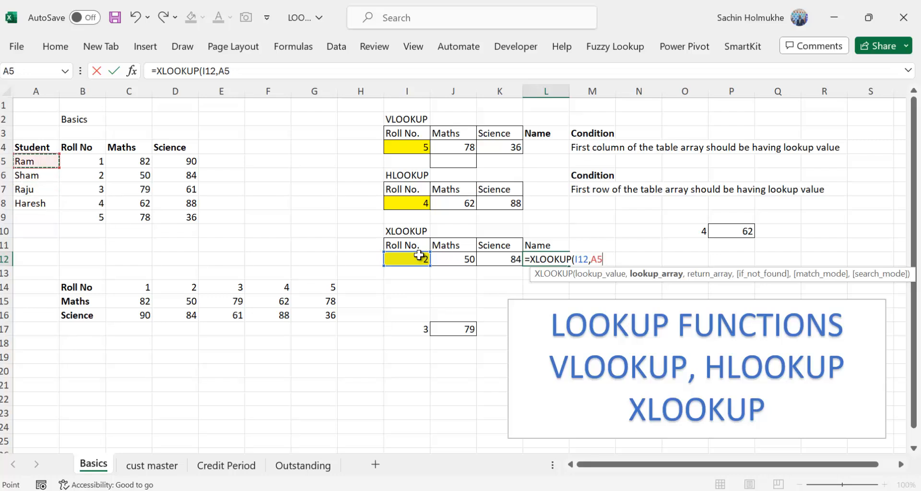
pyautogui.press('Right')
pyautogui.hotkey('ctrl', 'shift', 'Down')
pyautogui.write(',')
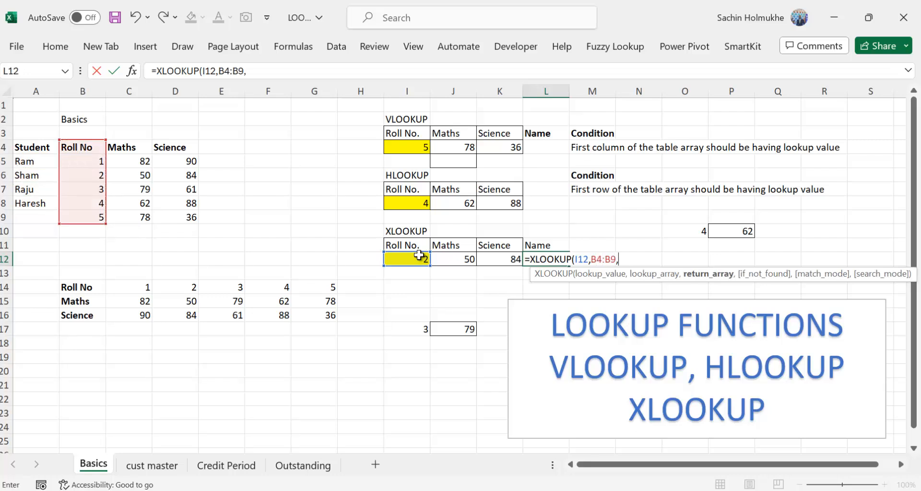
# Set the Name XLOOKUP's return array to the Student column A4:A9, which lies before the Roll No column
pyautogui.press('Left')
pyautogui.press('Left')
pyautogui.press('Left')
pyautogui.press('Left')
pyautogui.press('Left')
pyautogui.press('Left')
pyautogui.press('Left')
pyautogui.press('Left')
pyautogui.press('Left')
pyautogui.press('Left')
pyautogui.press('Left')
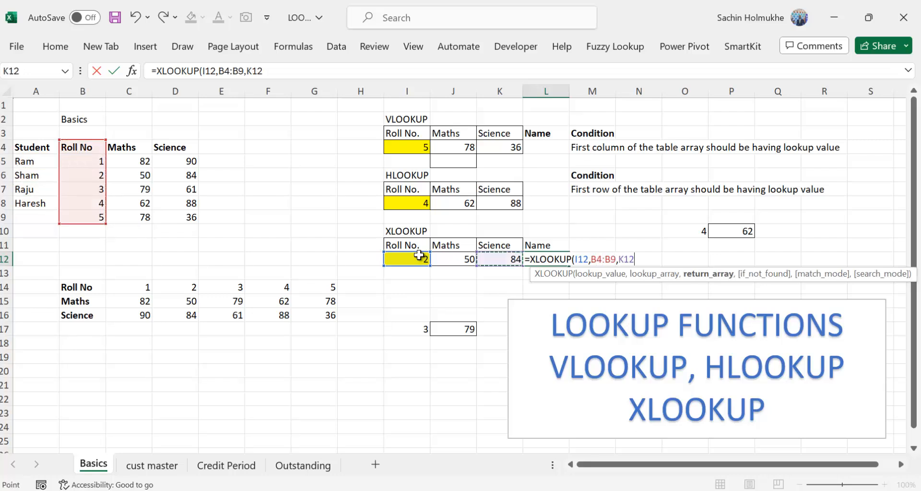
pyautogui.press('Up')
pyautogui.press('Up')
pyautogui.press('Up')
pyautogui.press('Up')
pyautogui.press('Up')
pyautogui.press('Up')
pyautogui.press('Up')
pyautogui.press('Up')
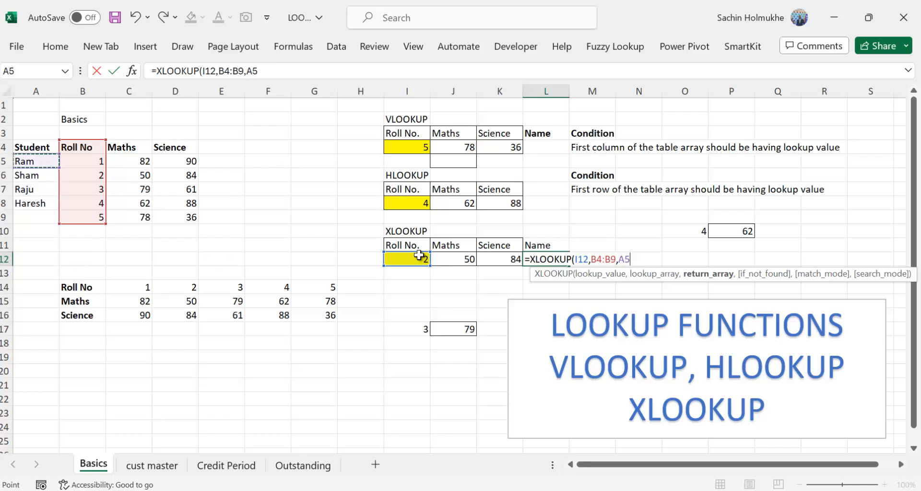
pyautogui.hotkey('ctrl', 'shift', 'Down')
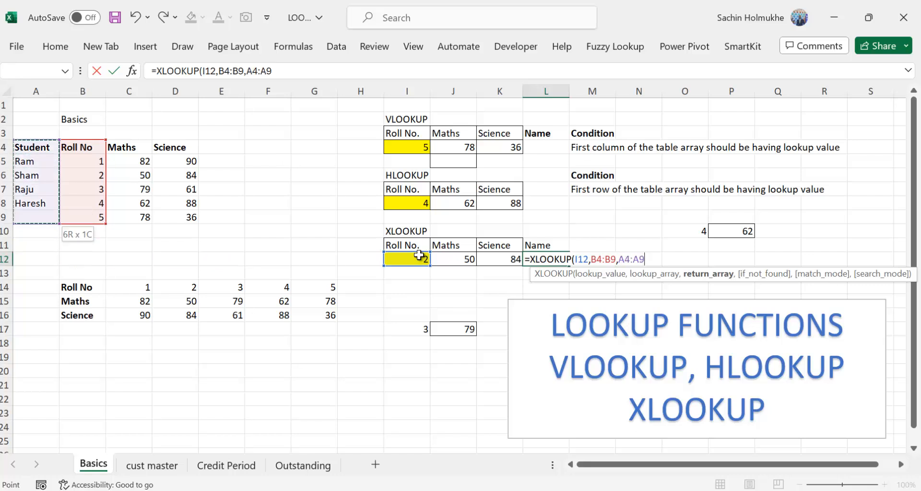
# Complete the Name XLOOKUP in L12 with "NOT FOUND" as the if-not-found text and match mode 0 for an exact match
pyautogui.write(',"')
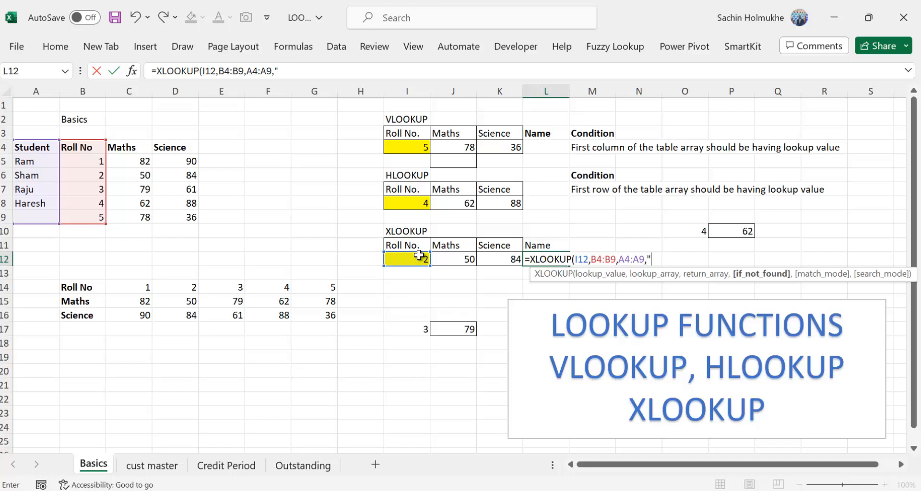
pyautogui.write('NOT FOUND')
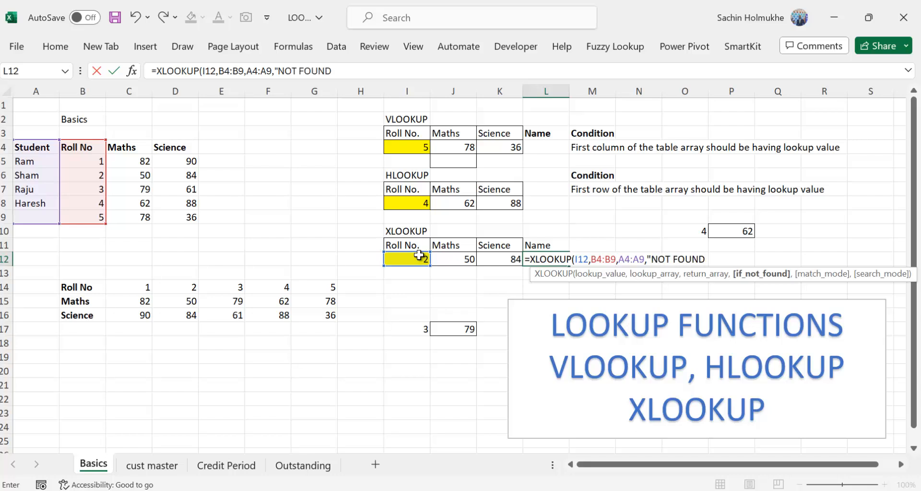
pyautogui.write('"')
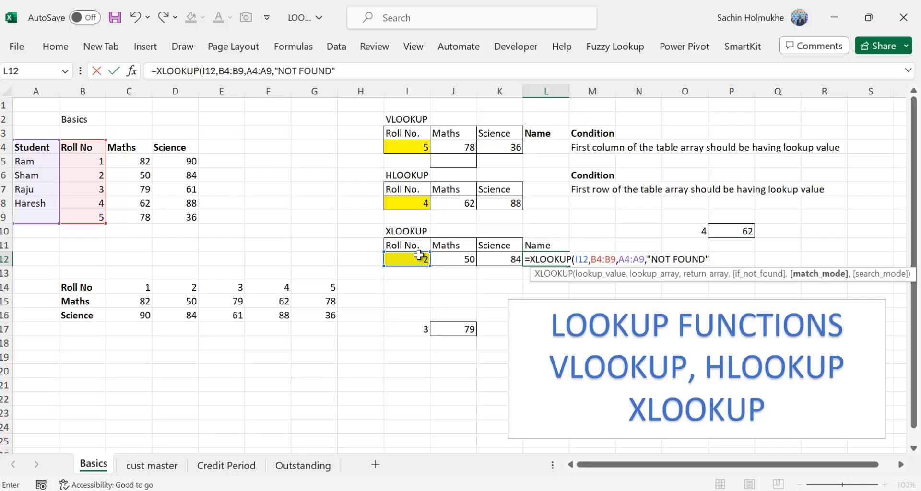
pyautogui.write(',0')
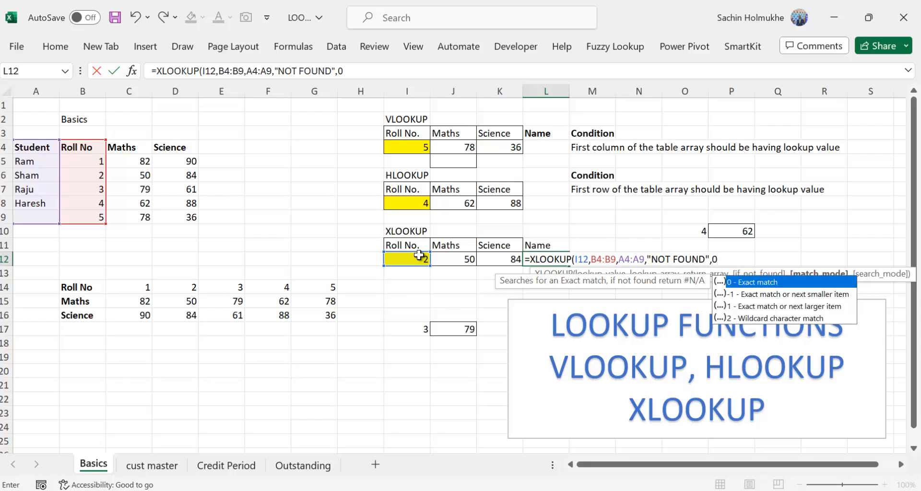
pyautogui.write(')')
pyautogui.press('Return')
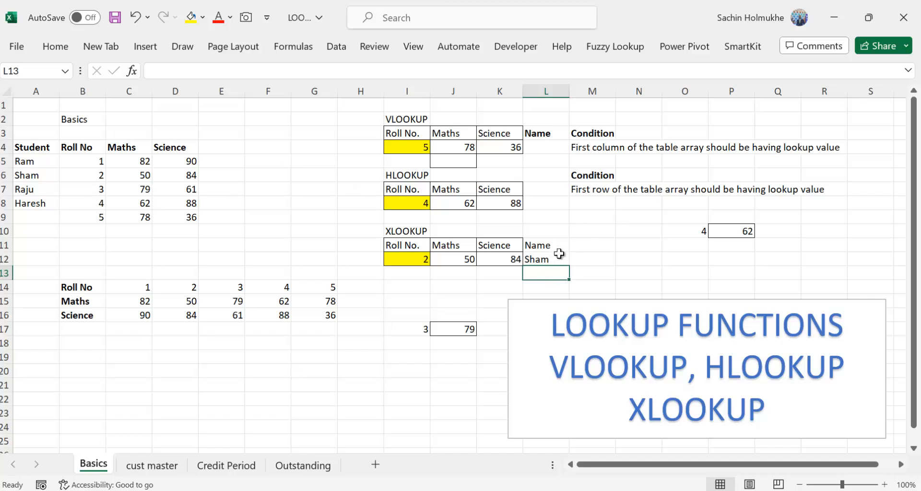
# Clear the Maths, Science and Name XLOOKUP formulas from J12:L12
pyautogui.moveTo(461, 259); pyautogui.dragTo(540, 266)
pyautogui.press('Delete')
pyautogui.press('Down')
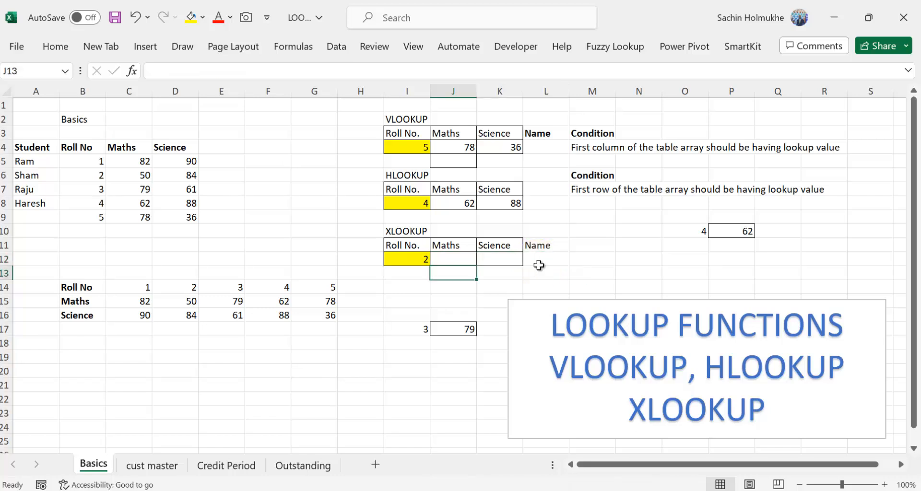
# Start a new XLOOKUP formula in the Maths cell J12 with roll number cell I12 as the lookup value
pyautogui.press('Up')
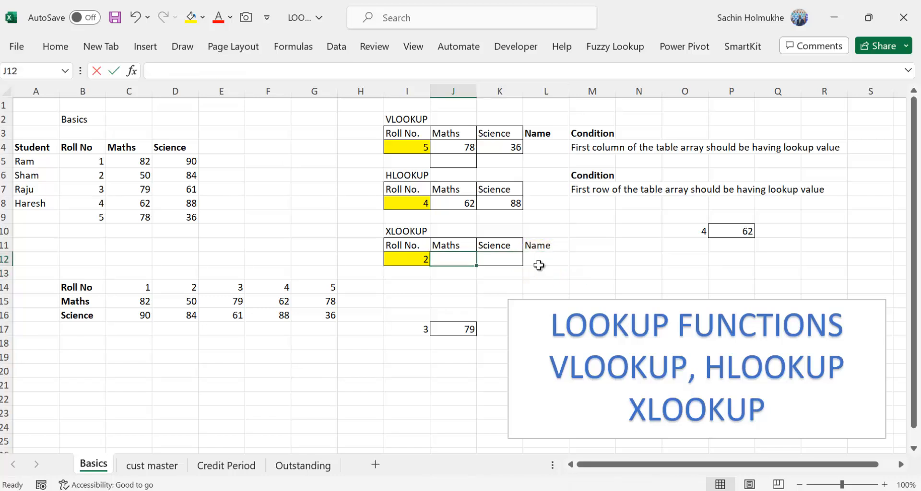
pyautogui.write('=XLOOKUP')
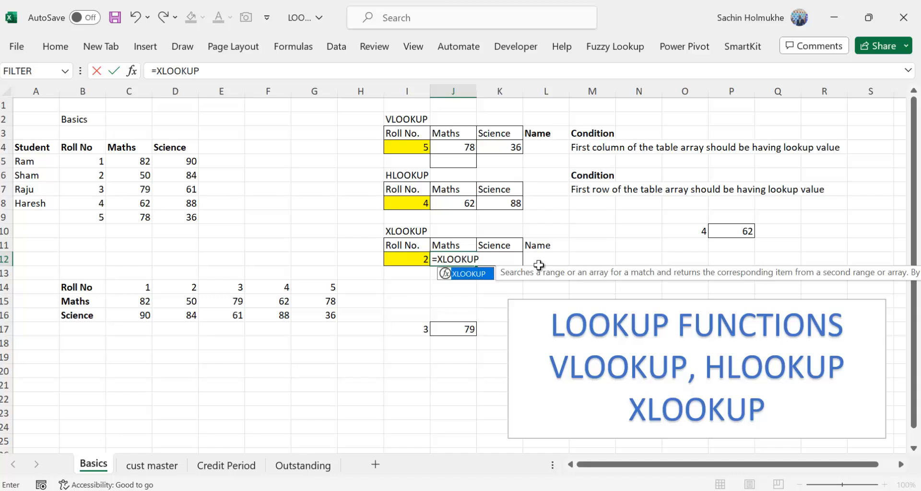
pyautogui.write('(')
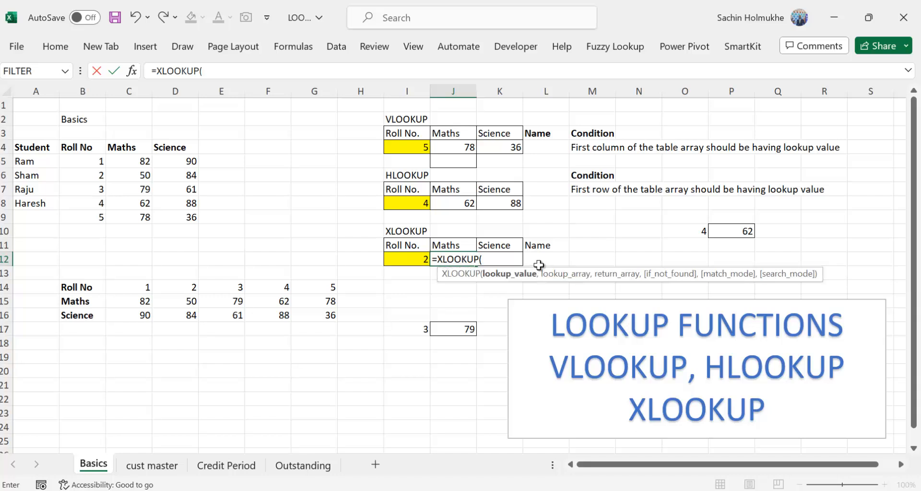
pyautogui.click(400, 258)
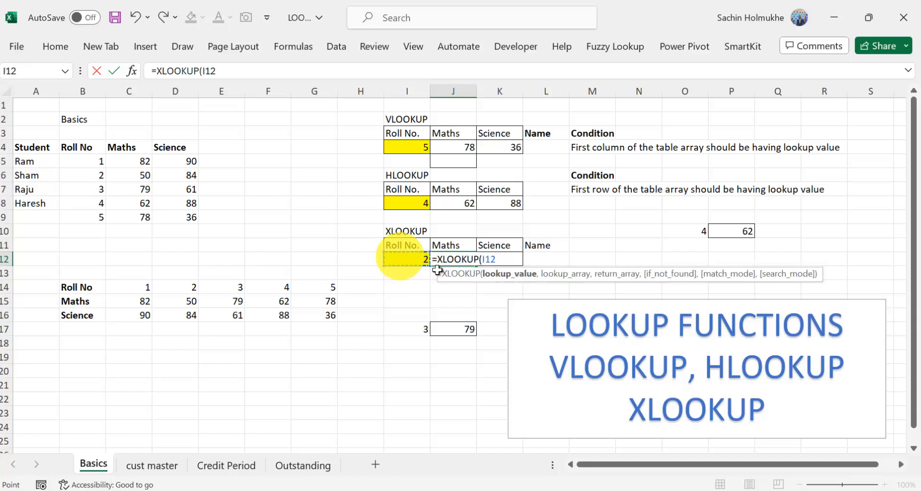
pyautogui.write(',')
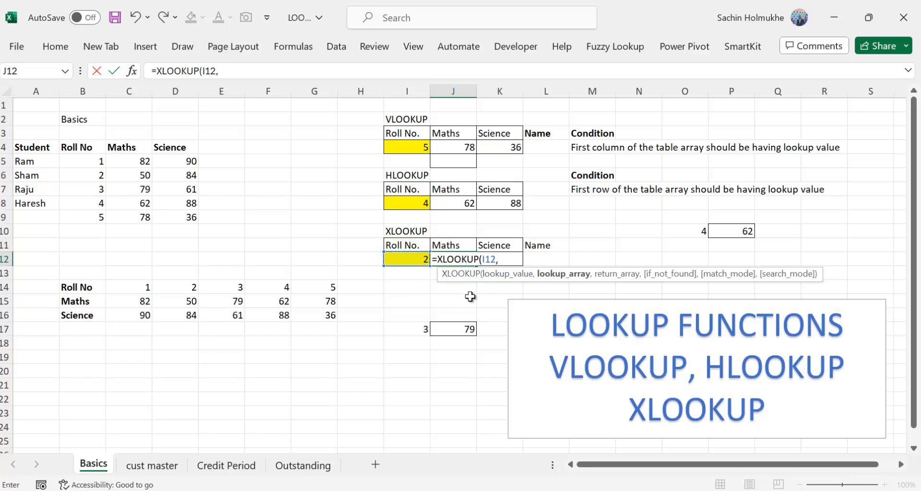
# Set the XLOOKUP's lookup array to the Roll No range B4:B10 and its return array to both marks columns C4:D10
pyautogui.moveTo(77, 149); pyautogui.dragTo(92, 225)
pyautogui.write(',')
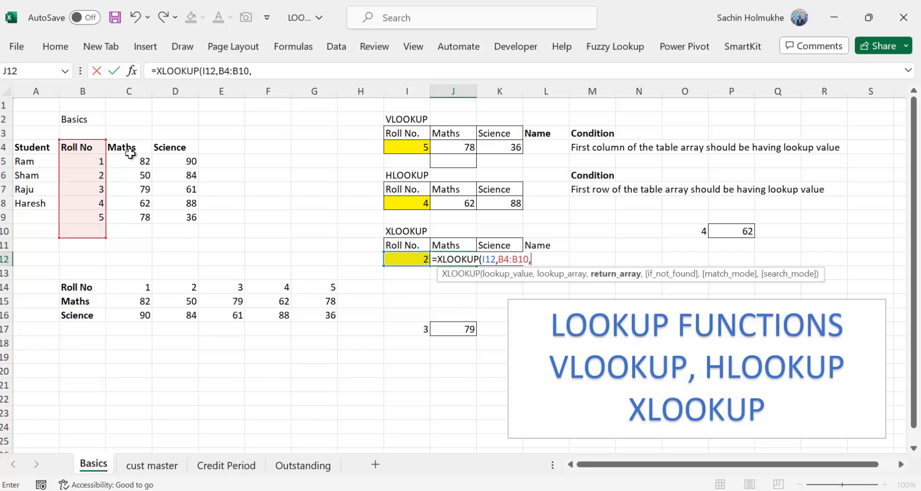
pyautogui.moveTo(130, 153); pyautogui.dragTo(192, 233)
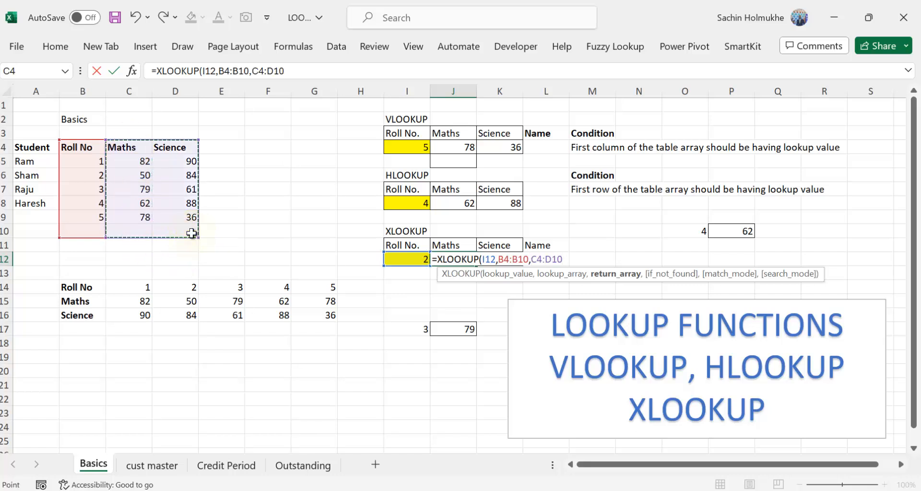
# Complete the XLOOKUP in J12 with "NF" as the if-not-found text and match mode 0 for an exact match
pyautogui.write(',')
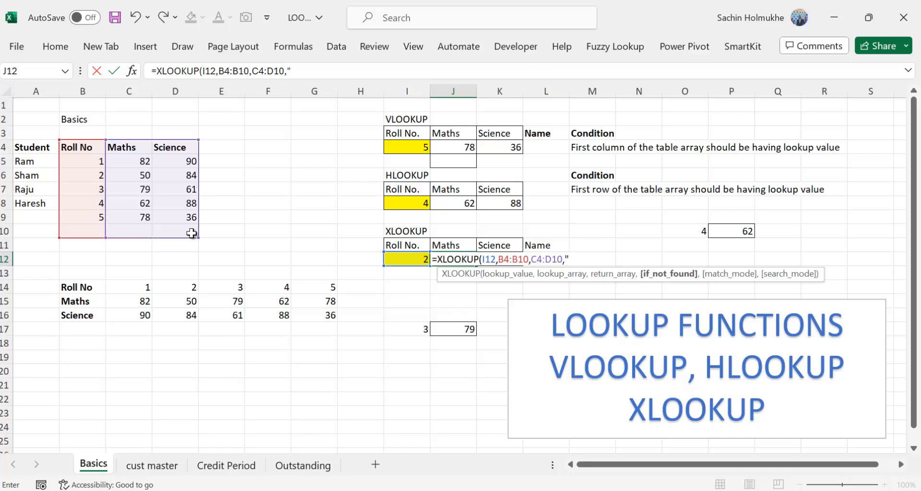
pyautogui.write('"NF",')
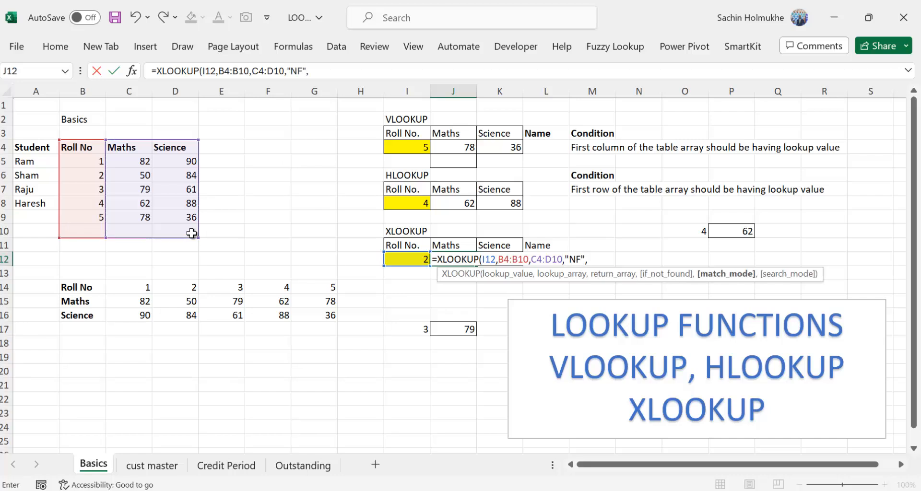
pyautogui.write('0)')
pyautogui.press('Return')
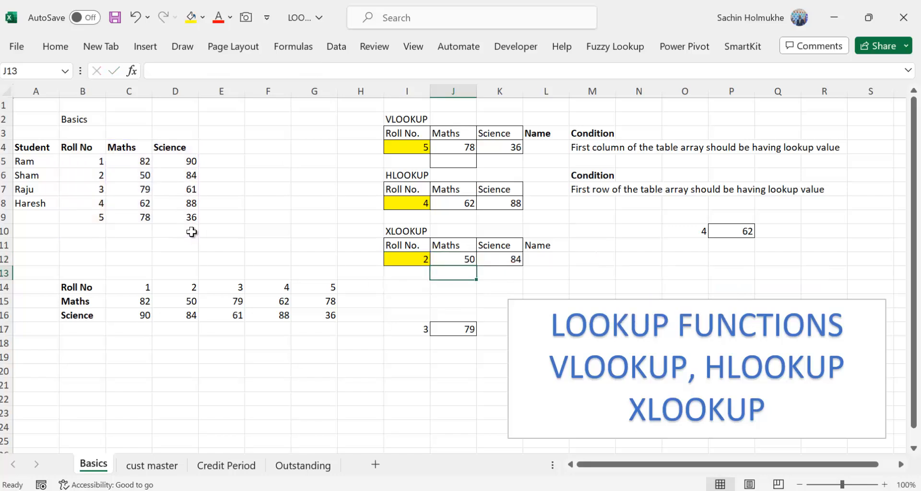
# Compare the formula in the Maths cell J12 with the one shown for the adjacent Science cell K12
pyautogui.click(463, 260)
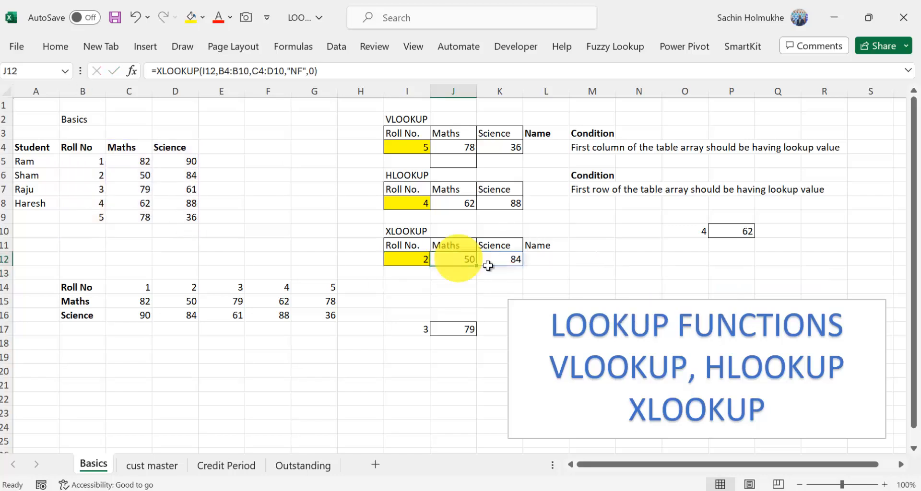
pyautogui.click(505, 264)
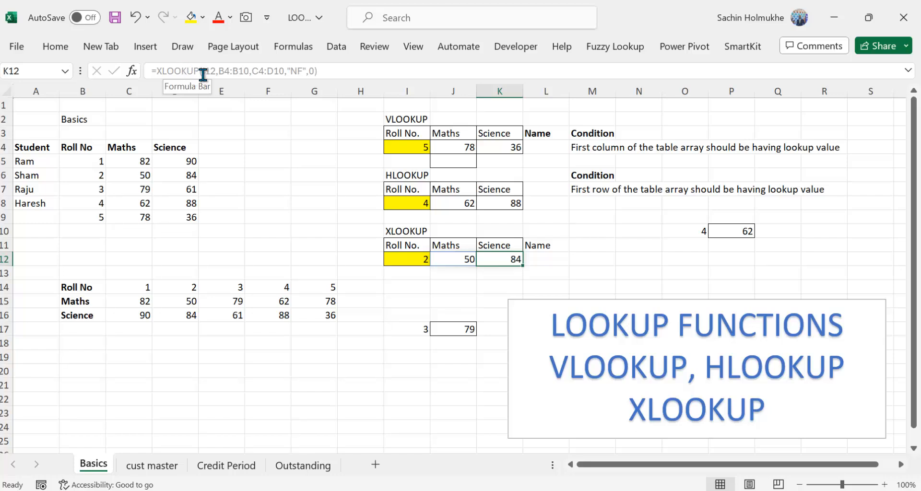
pyautogui.click(460, 259)
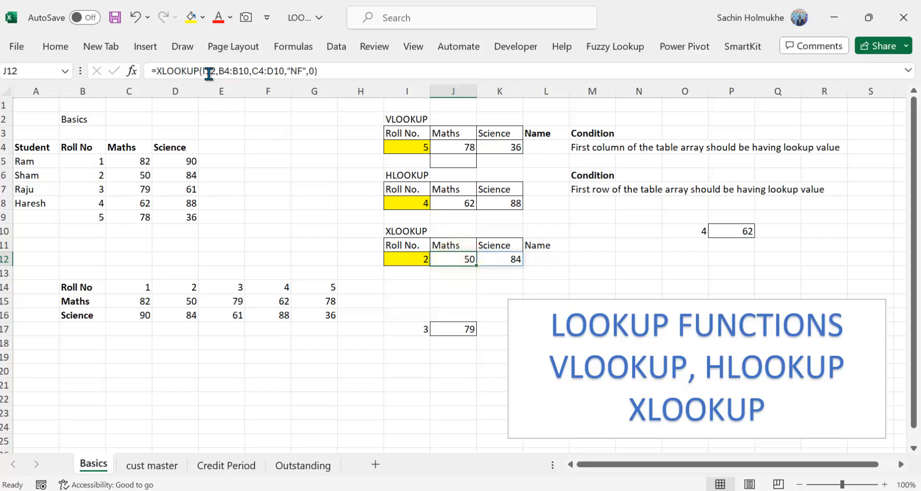